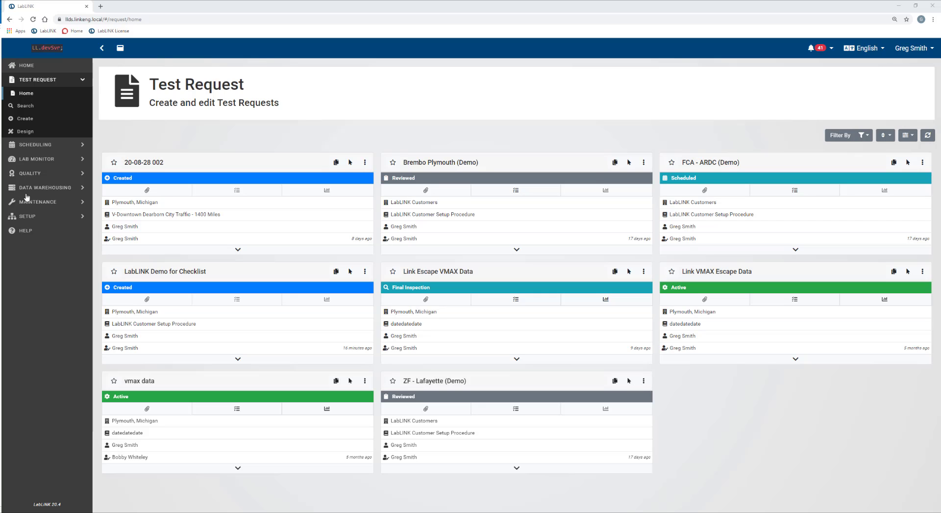
Open the LabLINK Demo for Checklist request and show its actions menu.
{"action": "left_click", "coordinate": [180, 273]}
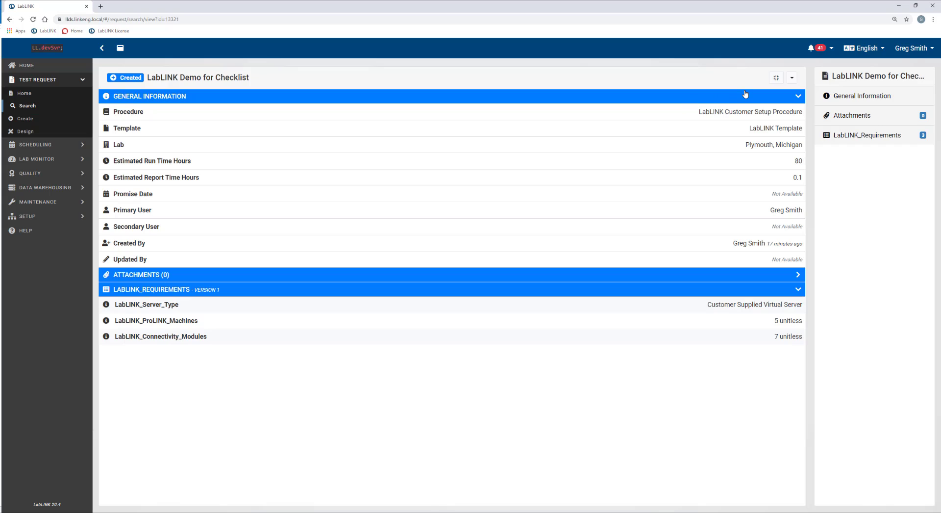
{"action": "left_click", "coordinate": [792, 78]}
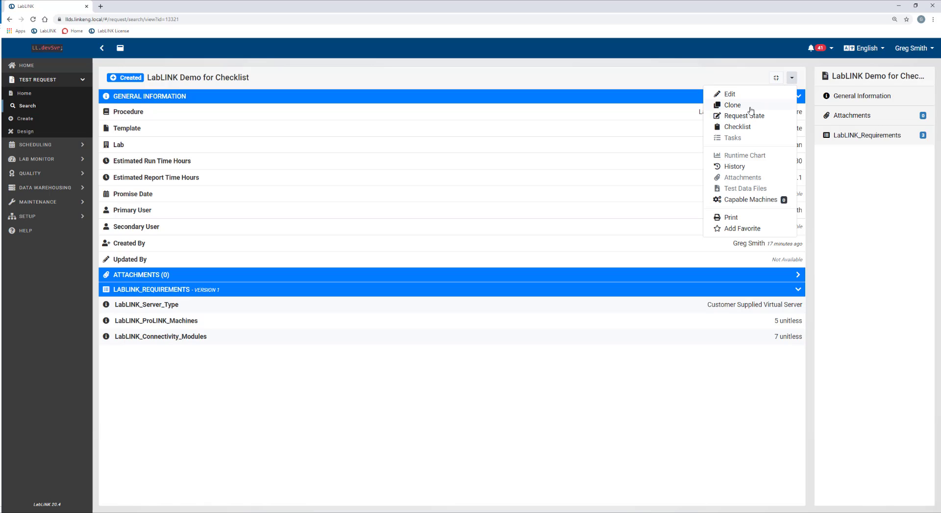
Open the request's checklist and expand the Initial Configuration, Machine Connectivity and User Training groups.
{"action": "left_click", "coordinate": [741, 128]}
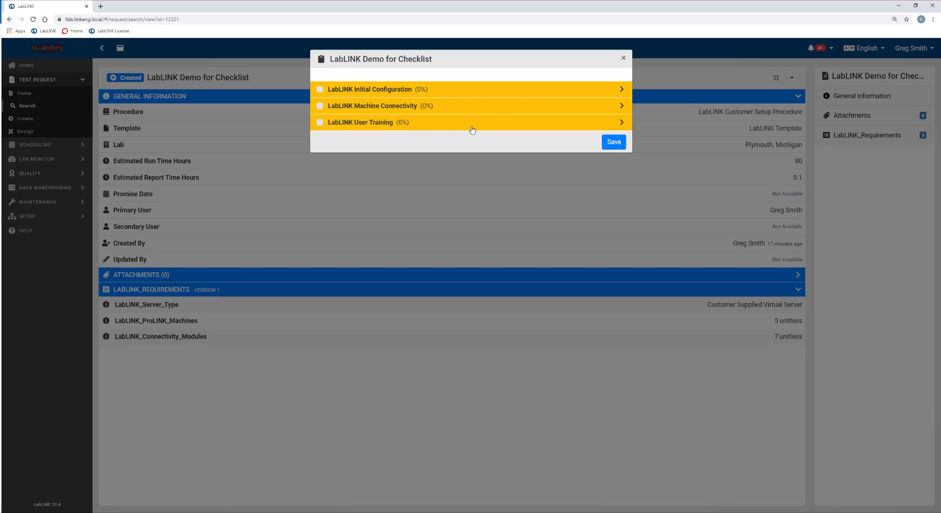
{"action": "left_click", "coordinate": [360, 90]}
{"action": "left_click", "coordinate": [362, 173]}
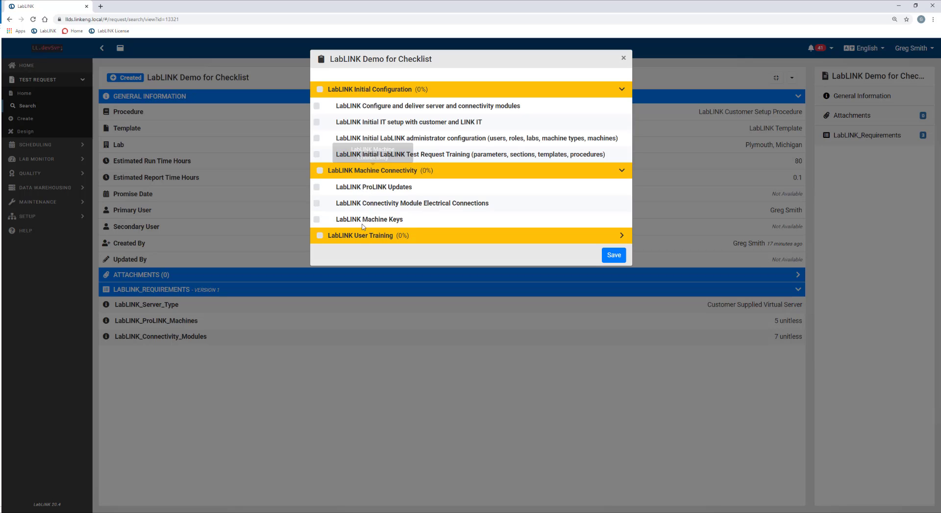
{"action": "left_click", "coordinate": [361, 237]}
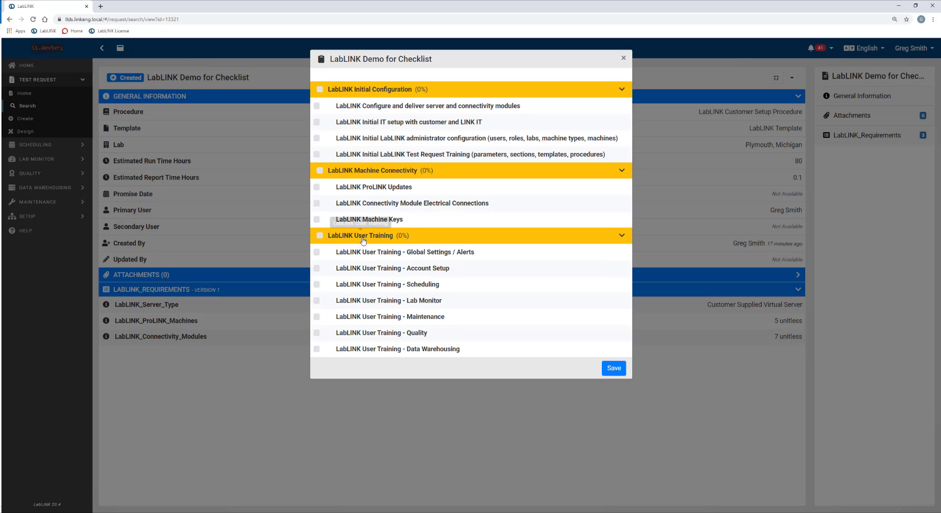
Tick server delivery, IT setup, ProLINK Updates, Global Settings/Alerts and Test Request training, then collapse the groups.
{"action": "left_click", "coordinate": [316, 106]}
{"action": "left_click", "coordinate": [317, 122]}
{"action": "left_click", "coordinate": [316, 189]}
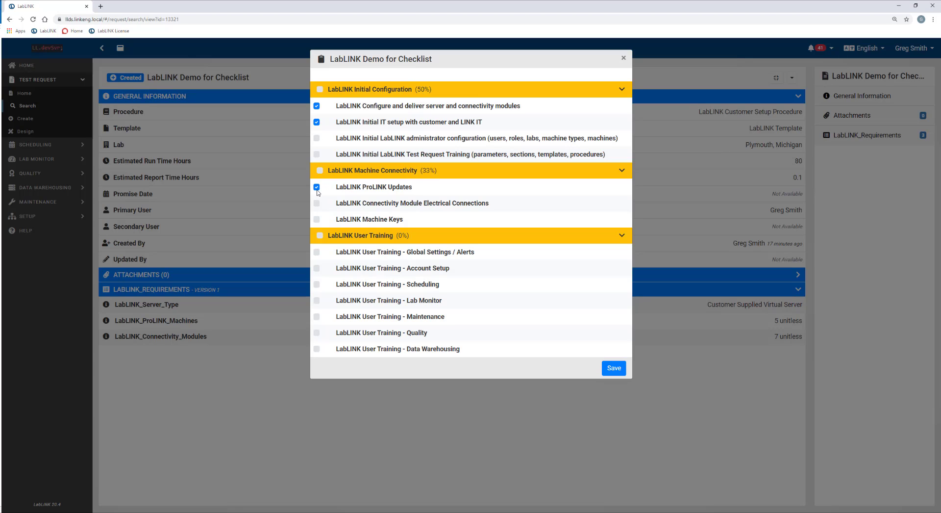
{"action": "left_click", "coordinate": [316, 252]}
{"action": "left_click", "coordinate": [385, 236]}
{"action": "left_click", "coordinate": [391, 156]}
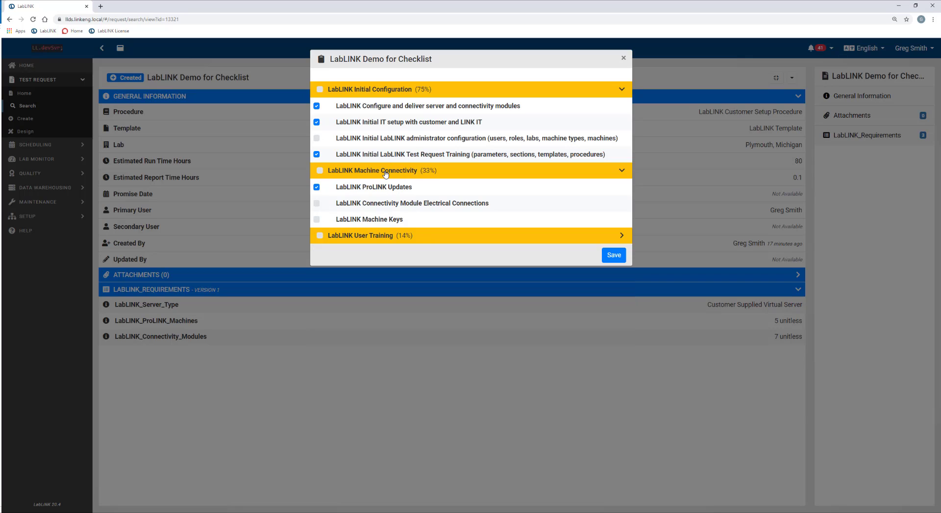
{"action": "left_click", "coordinate": [385, 172]}
{"action": "left_click", "coordinate": [379, 91]}
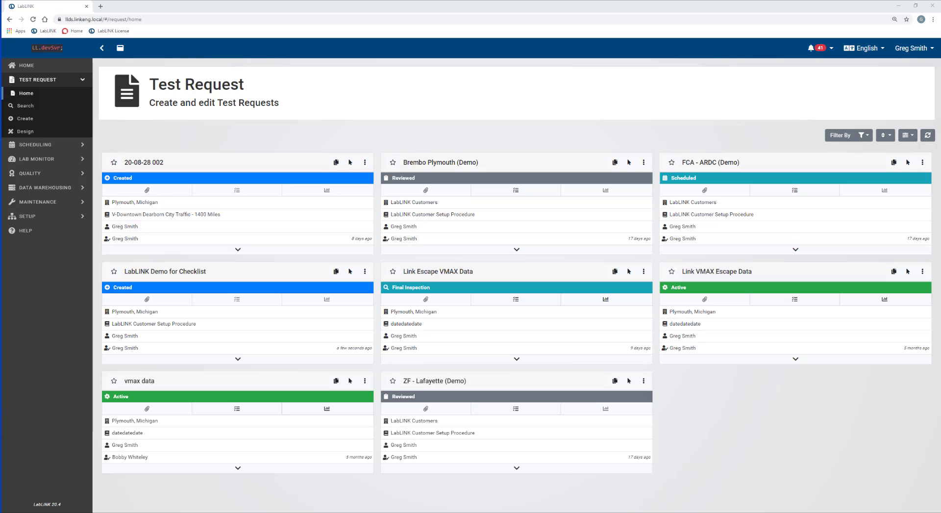
Go to the Design area and switch its category list to Checklist Items.
{"action": "left_click", "coordinate": [27, 130]}
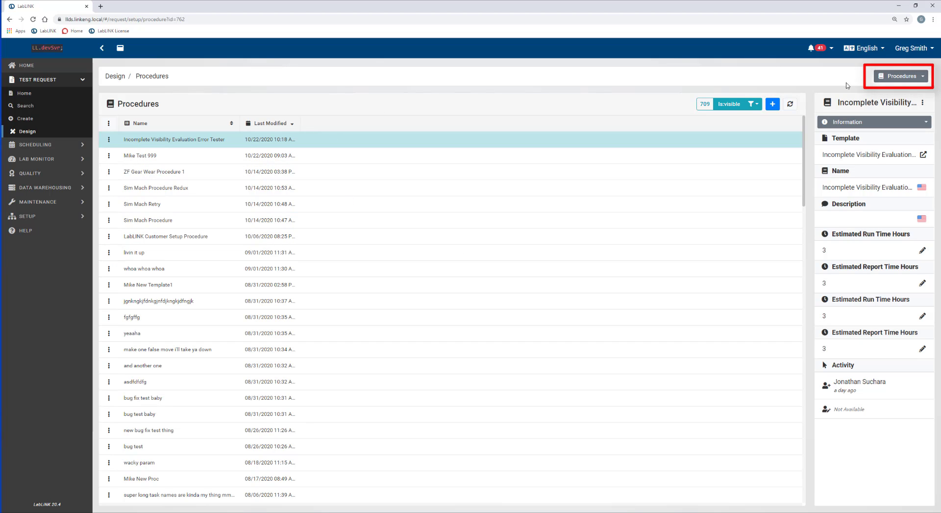
{"action": "left_click", "coordinate": [924, 78]}
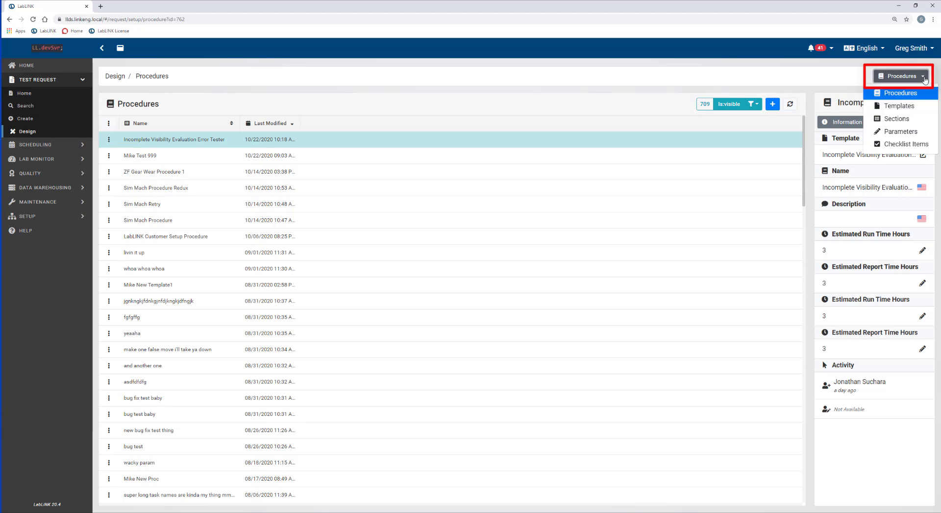
{"action": "left_click", "coordinate": [902, 144]}
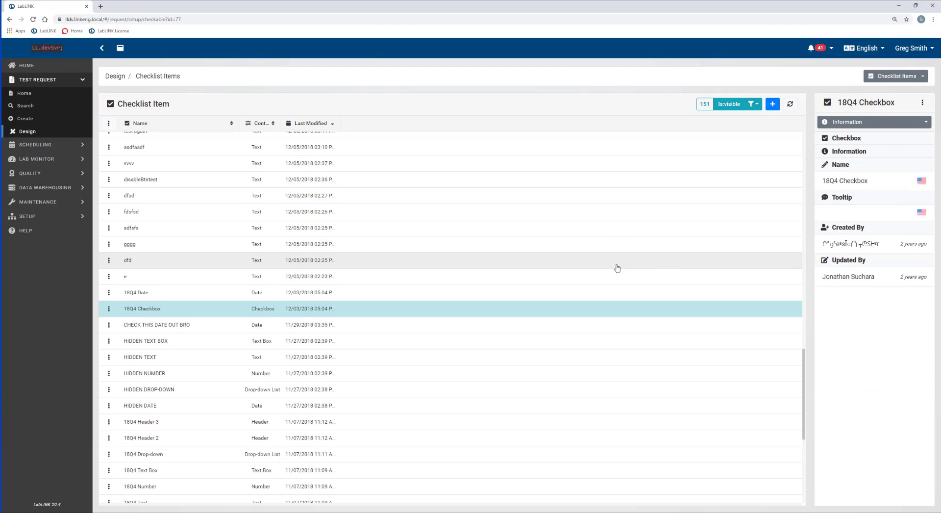
Browse the Checklist Items list, then begin a new checklist item.
{"action": "scroll", "coordinate": [617, 268], "scroll_direction": "up", "scroll_amount": 15}
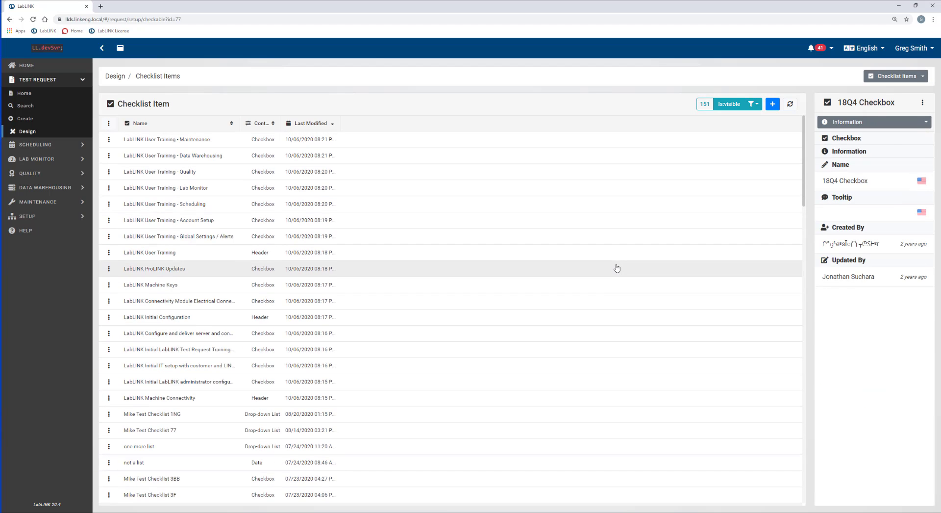
{"action": "scroll", "coordinate": [617, 269], "scroll_direction": "down", "scroll_amount": 20}
{"action": "scroll", "coordinate": [617, 267], "scroll_direction": "up", "scroll_amount": 20}
{"action": "scroll", "coordinate": [617, 267], "scroll_direction": "down", "scroll_amount": 20}
{"action": "scroll", "coordinate": [614, 273], "scroll_direction": "up", "scroll_amount": 20}
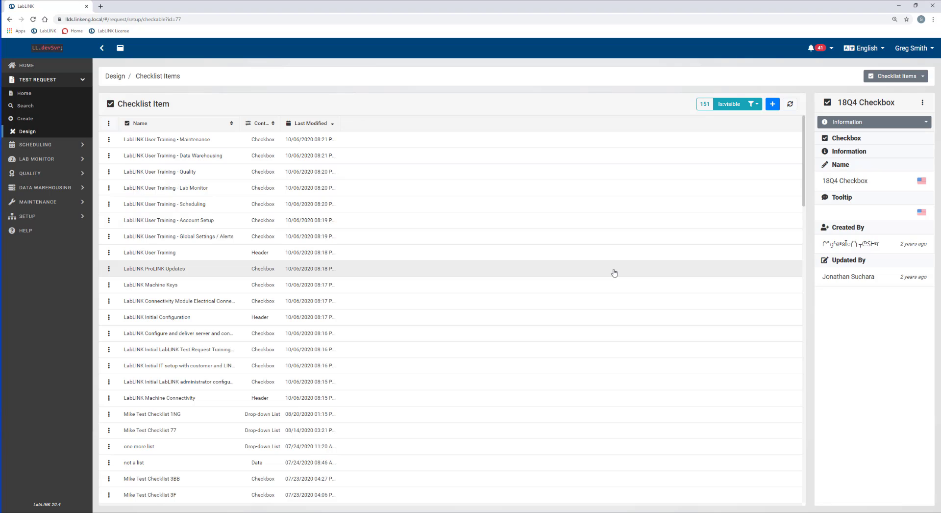
{"action": "left_click", "coordinate": [773, 105]}
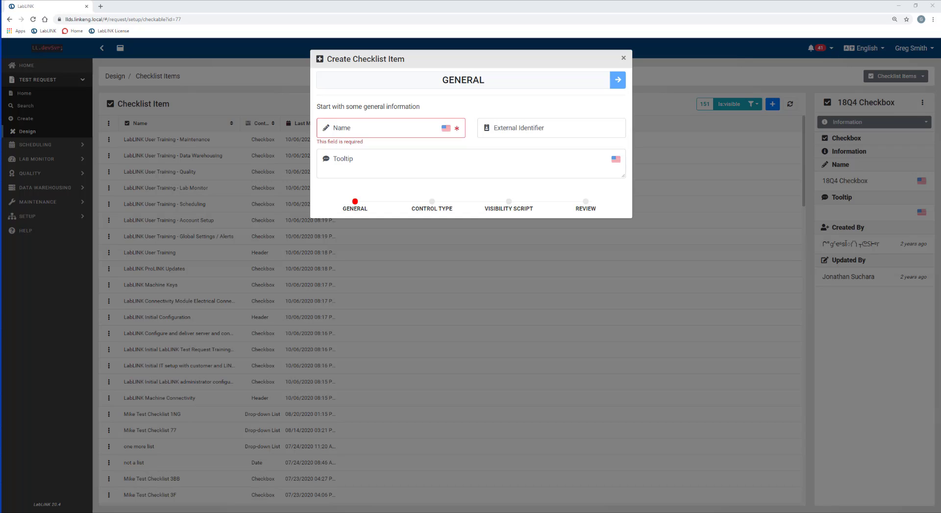
Create a Header-type checklist item named 'Pre-Test'.
{"action": "left_click", "coordinate": [411, 126]}
{"action": "type", "text": "Pre-Test"}
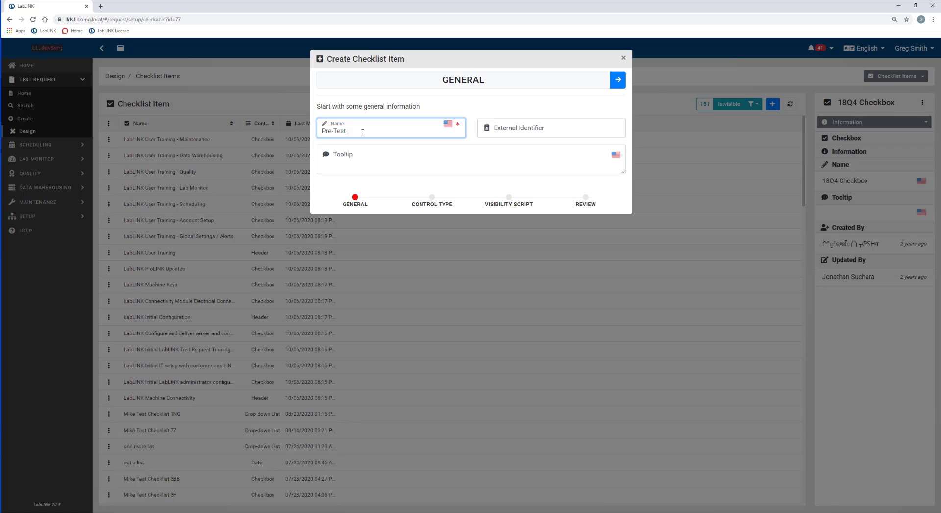
{"action": "left_click", "coordinate": [619, 84]}
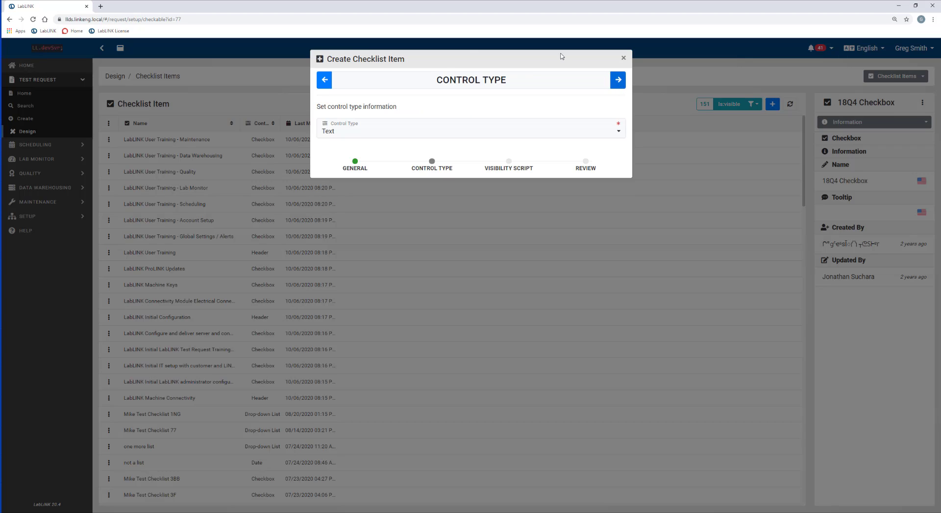
{"action": "left_click", "coordinate": [393, 137]}
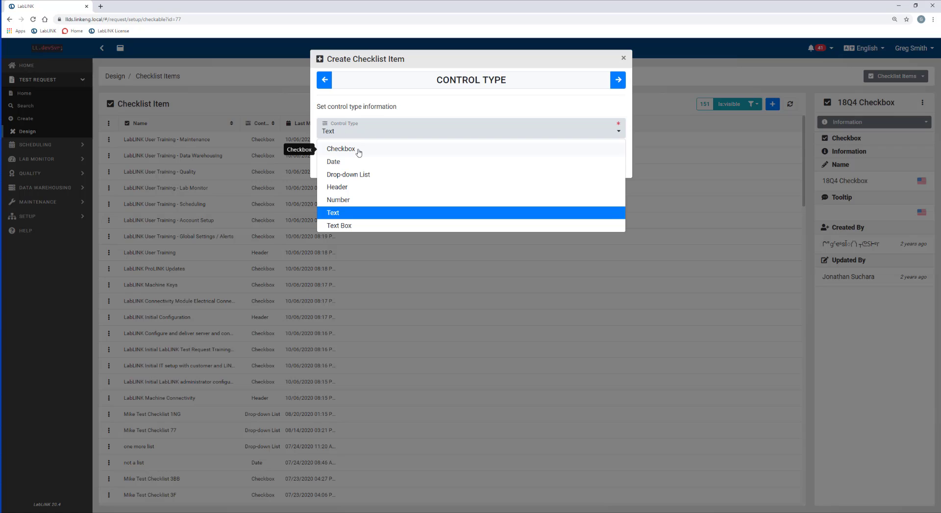
{"action": "left_click", "coordinate": [343, 186]}
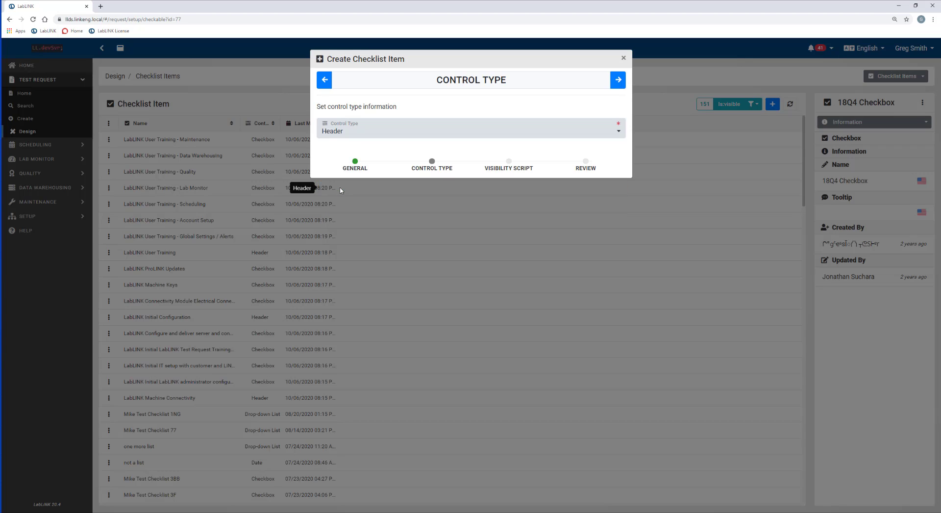
{"action": "left_click", "coordinate": [618, 81]}
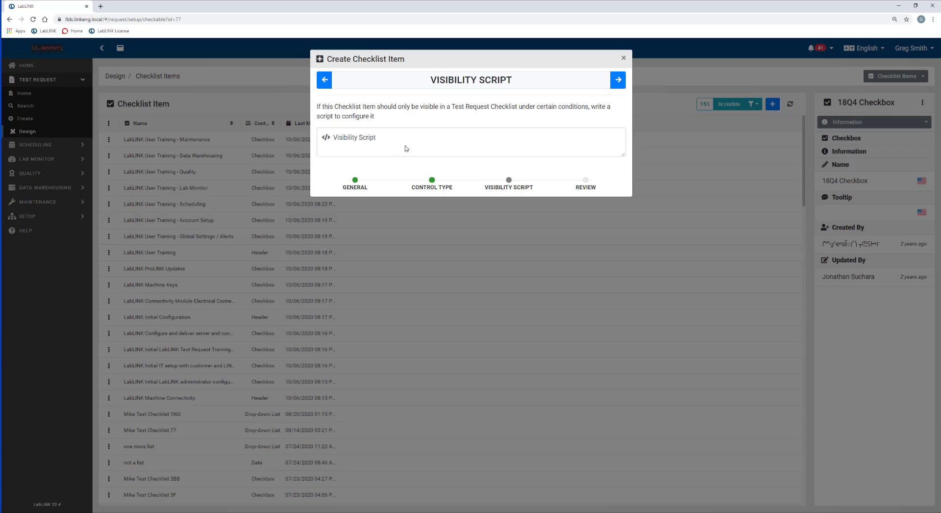
{"action": "left_click", "coordinate": [617, 80]}
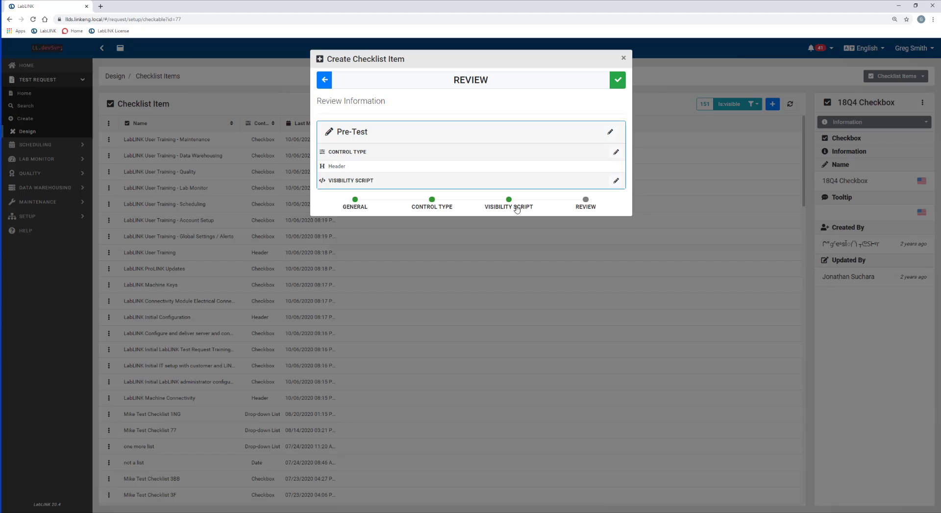
{"action": "left_click", "coordinate": [615, 86]}
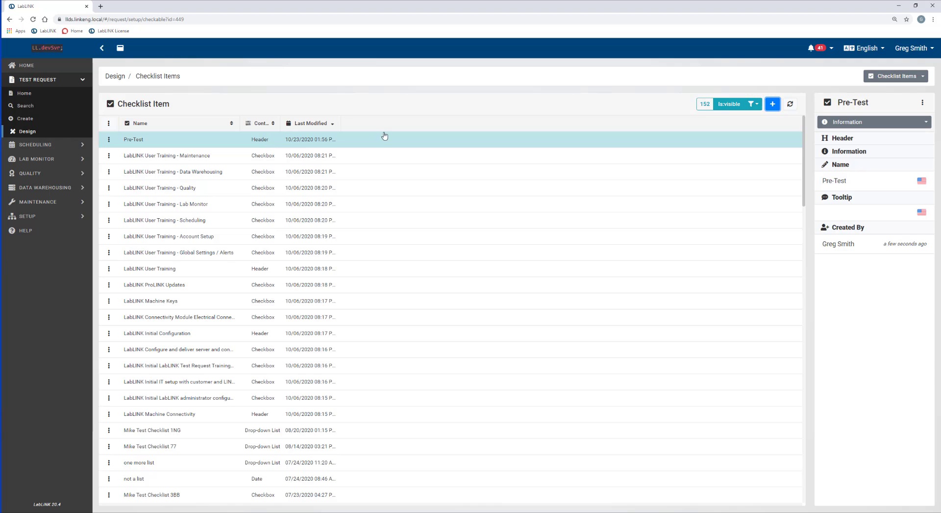
Create a Header-type checklist item named 'During-Test'.
{"action": "left_click", "coordinate": [773, 104]}
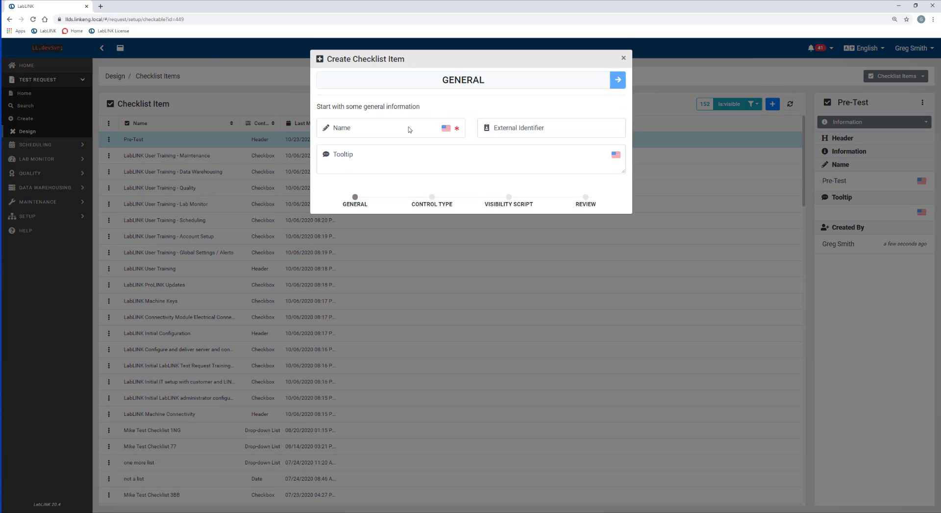
{"action": "left_click", "coordinate": [405, 130]}
{"action": "type", "text": "D"}
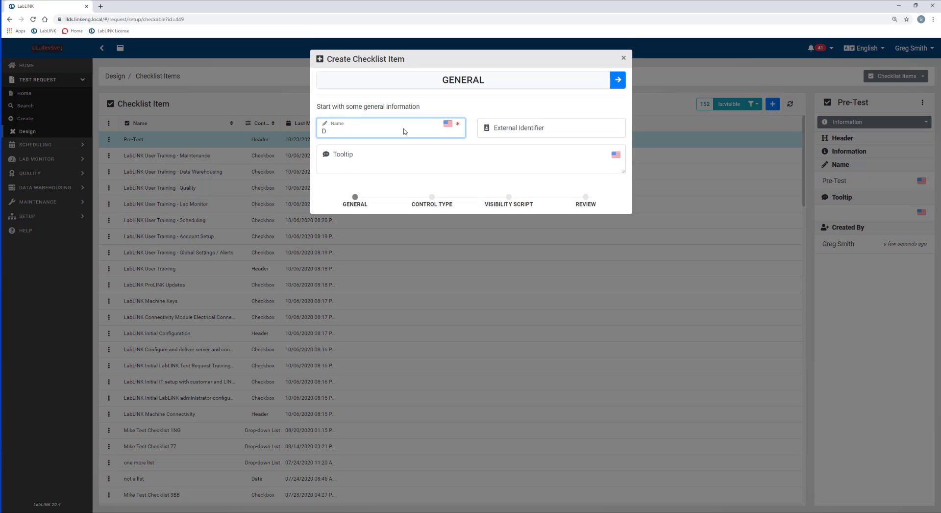
{"action": "type", "text": "ruring-Test"}
{"action": "left_click", "coordinate": [617, 80]}
{"action": "left_click", "coordinate": [551, 132]}
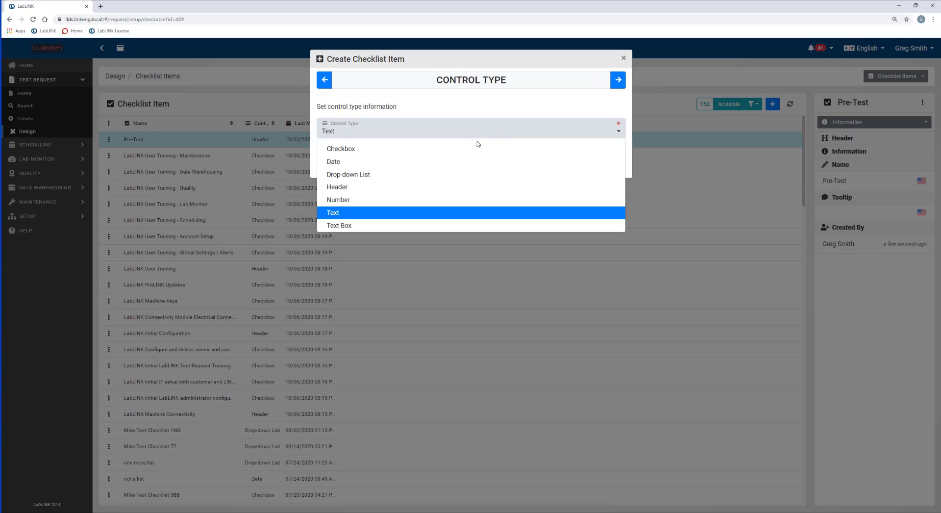
{"action": "left_click", "coordinate": [368, 191]}
{"action": "left_click", "coordinate": [618, 81]}
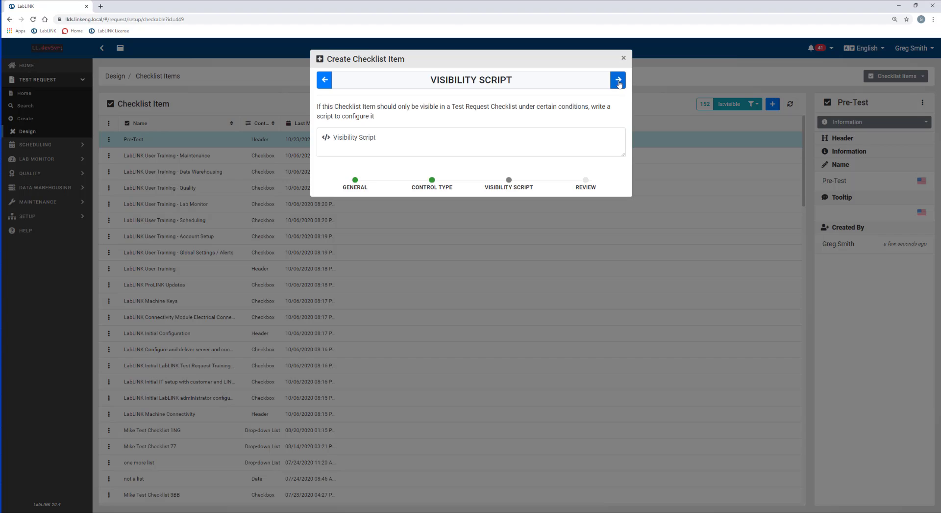
{"action": "left_click", "coordinate": [618, 81]}
{"action": "left_click", "coordinate": [618, 81]}
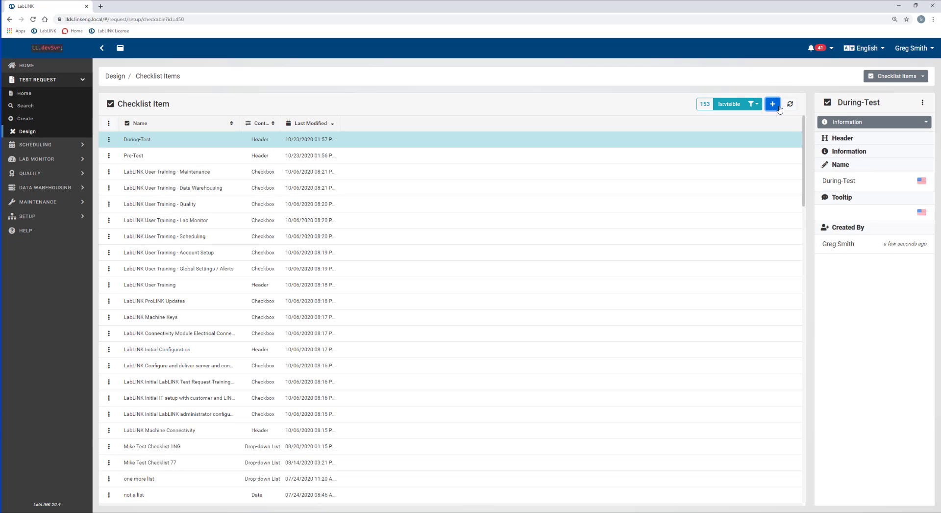
Create a Header-type checklist item named 'Post-Test'.
{"action": "left_click", "coordinate": [772, 104]}
{"action": "left_click", "coordinate": [368, 129]}
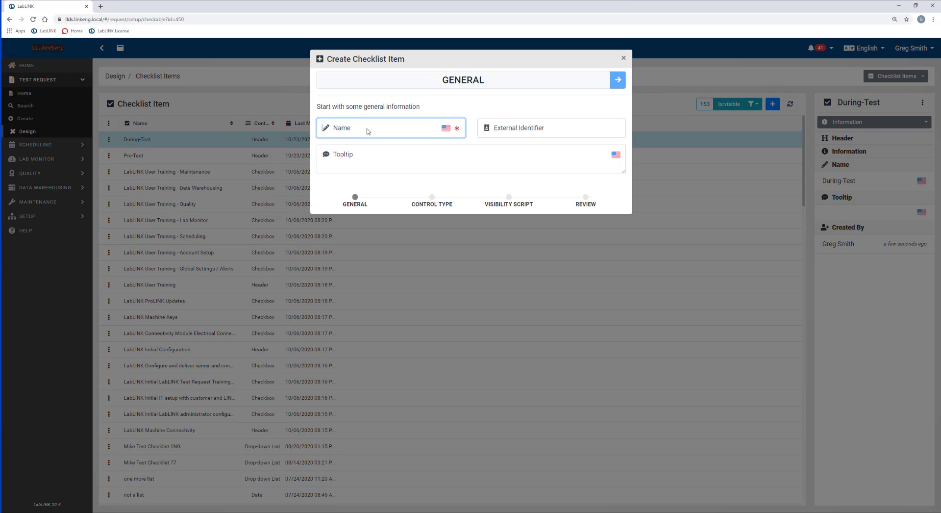
{"action": "type", "text": "Post-te"}
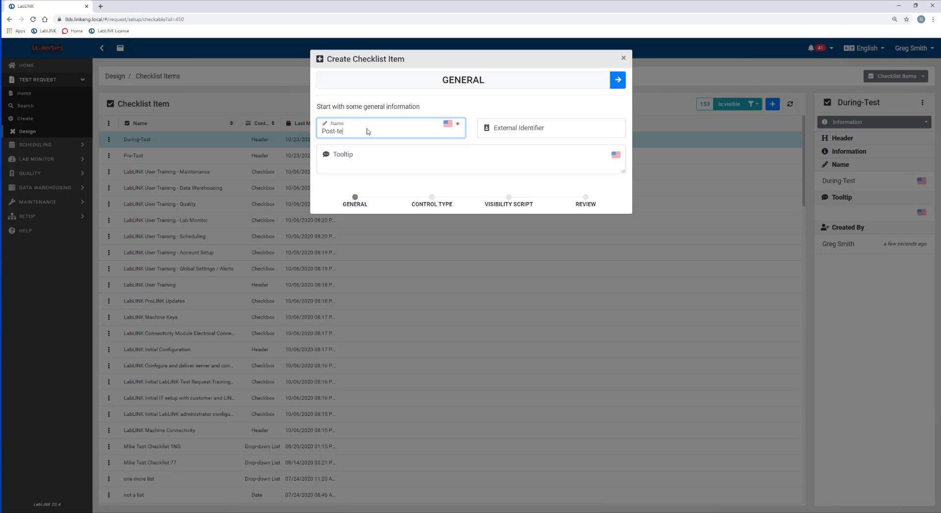
{"action": "key", "text": "BackSpace"}
{"action": "key", "text": "BackSpace"}
{"action": "type", "text": "Test"}
{"action": "left_click", "coordinate": [618, 83]}
{"action": "left_click", "coordinate": [336, 132]}
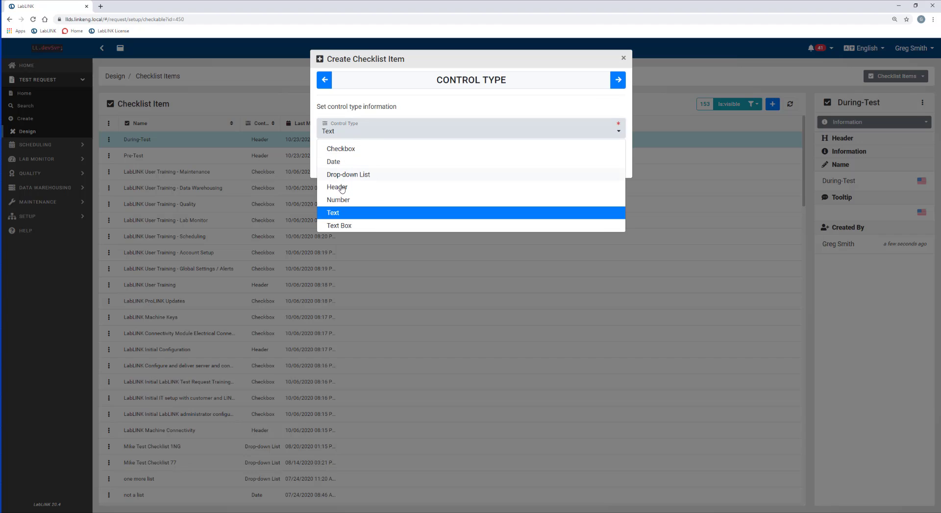
{"action": "left_click", "coordinate": [341, 190]}
{"action": "left_click", "coordinate": [617, 83]}
{"action": "left_click", "coordinate": [617, 83]}
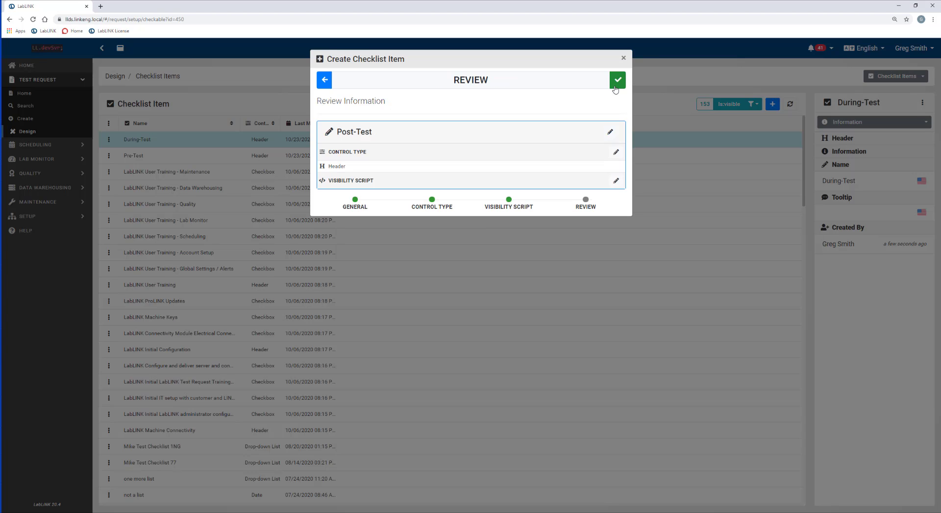
{"action": "left_click", "coordinate": [616, 85]}
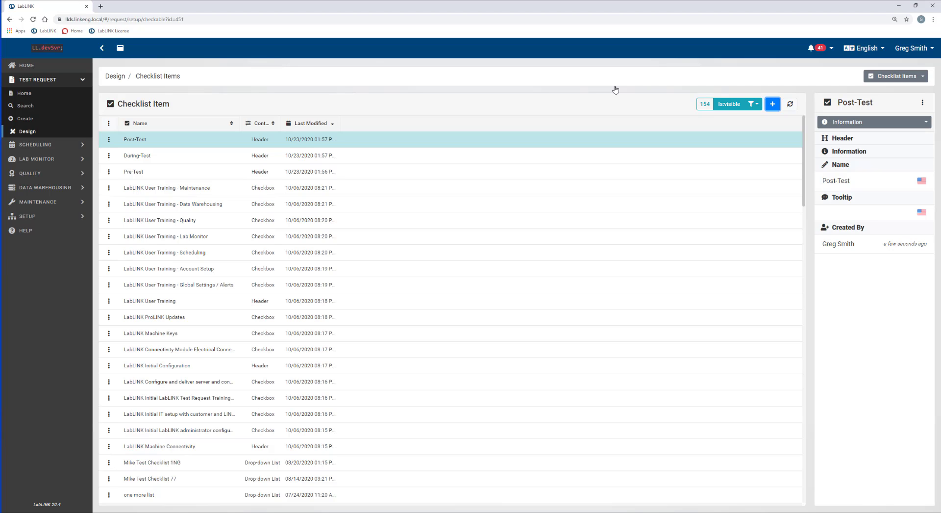
Create a Date-type checklist item called 'Purchase Parts' and save it.
{"action": "left_click", "coordinate": [773, 104]}
{"action": "left_click", "coordinate": [386, 131]}
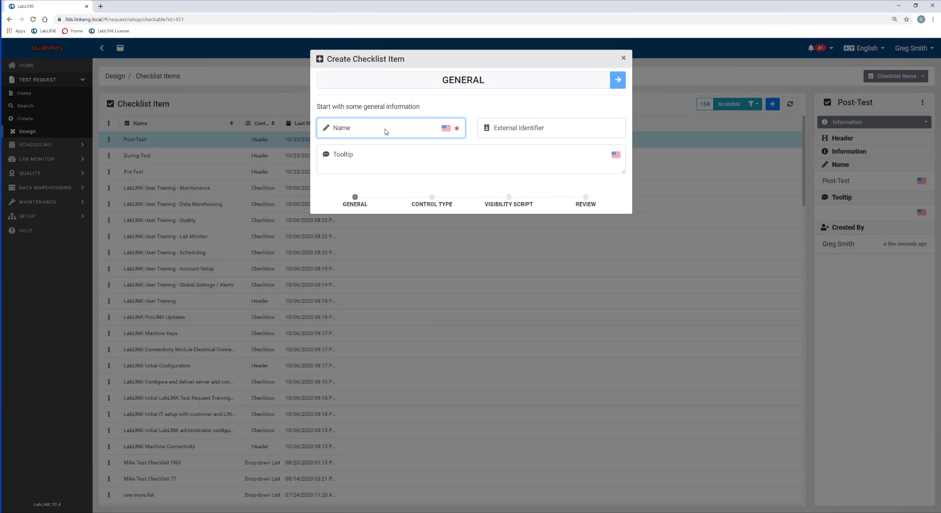
{"action": "type", "text": "Pu"}
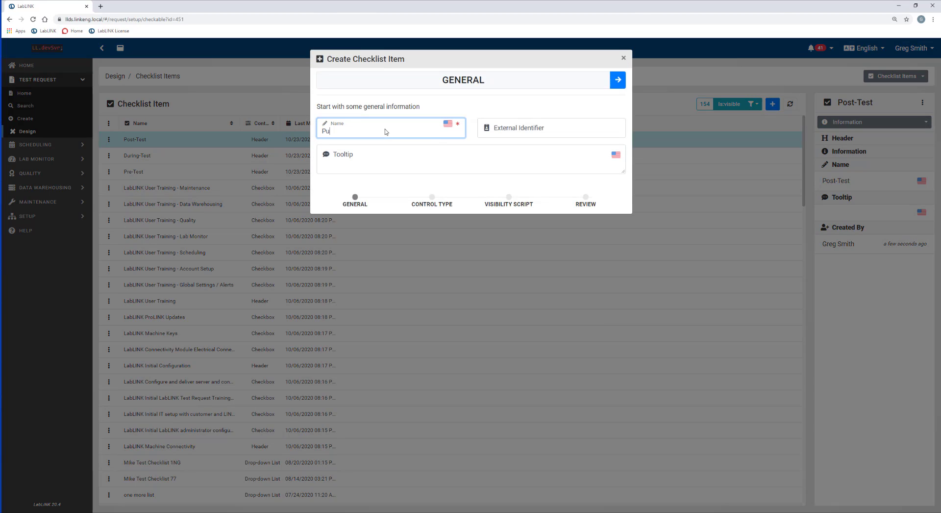
{"action": "type", "text": "rchase Parts"}
{"action": "key", "text": "Tab"}
{"action": "left_click", "coordinate": [617, 80]}
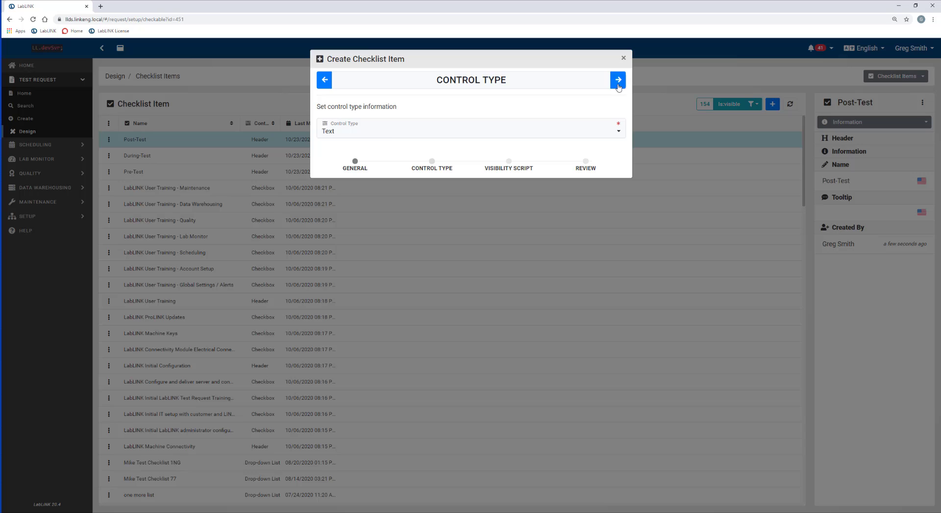
{"action": "left_click", "coordinate": [394, 136]}
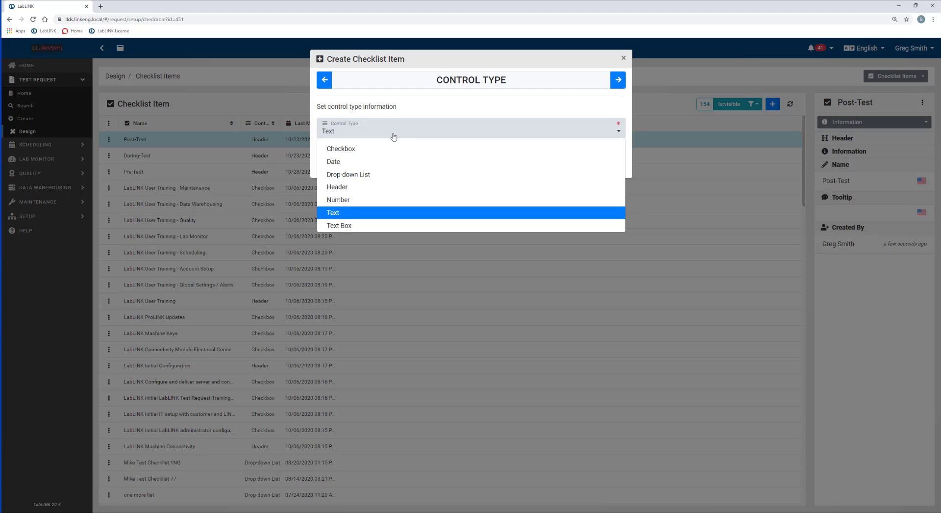
{"action": "left_click", "coordinate": [358, 165]}
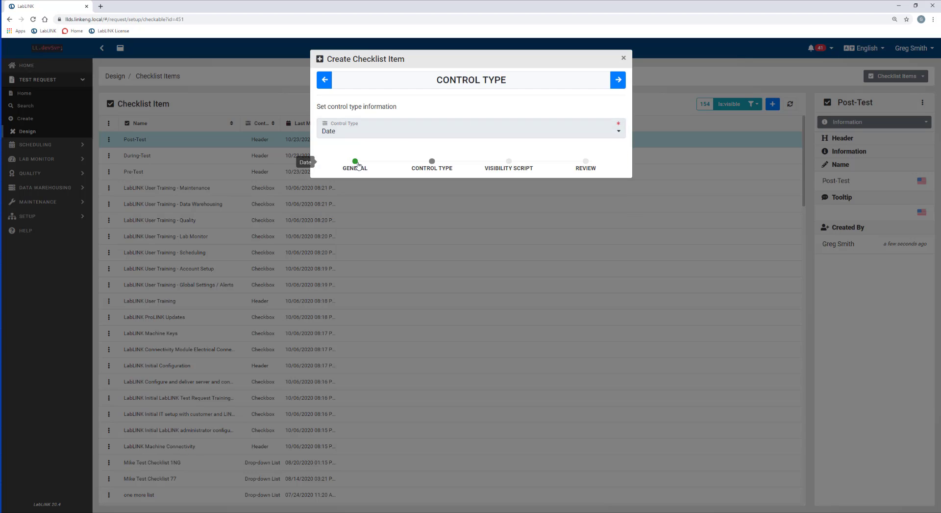
{"action": "left_click", "coordinate": [619, 81]}
{"action": "left_click", "coordinate": [620, 82]}
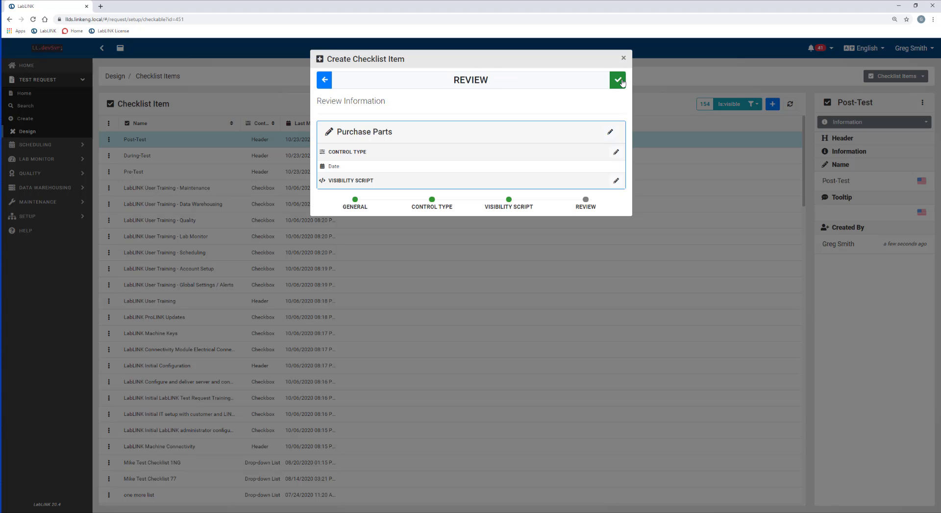
{"action": "left_click", "coordinate": [621, 82]}
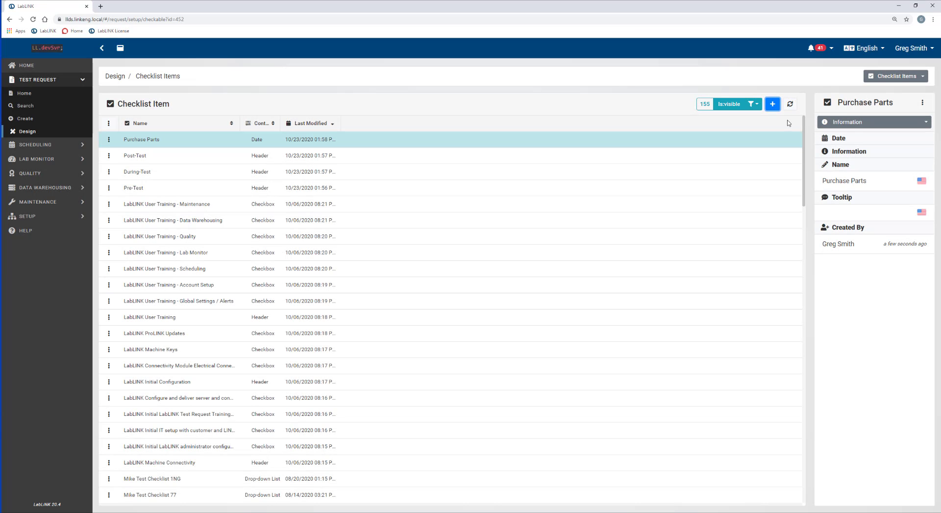
Start a new checklist item named 'Receive Test Parts'.
{"action": "left_click", "coordinate": [773, 104]}
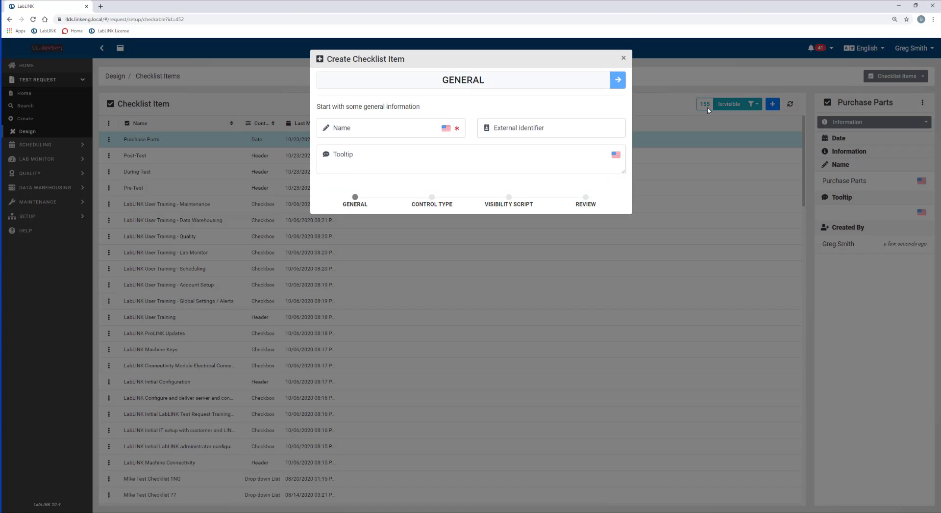
{"action": "left_click", "coordinate": [391, 134]}
{"action": "type", "text": "rec"}
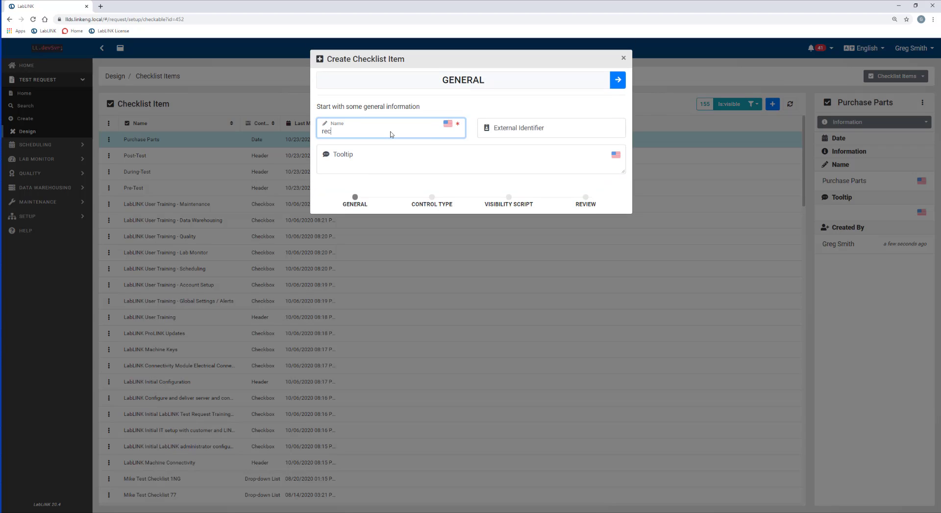
{"action": "type", "text": "eive"}
{"action": "key", "text": "BackSpace"}
{"action": "key", "text": "BackSpace"}
{"action": "key", "text": "BackSpace"}
{"action": "key", "text": "BackSpace"}
{"action": "key", "text": "BackSpace"}
{"action": "key", "text": "BackSpace"}
{"action": "key", "text": "BackSpace"}
{"action": "type", "text": "Receive test"}
{"action": "key", "text": "BackSpace"}
{"action": "key", "text": "BackSpace"}
{"action": "key", "text": "BackSpace"}
{"action": "type", "text": "Test Parts"}
{"action": "key", "text": "Tab"}
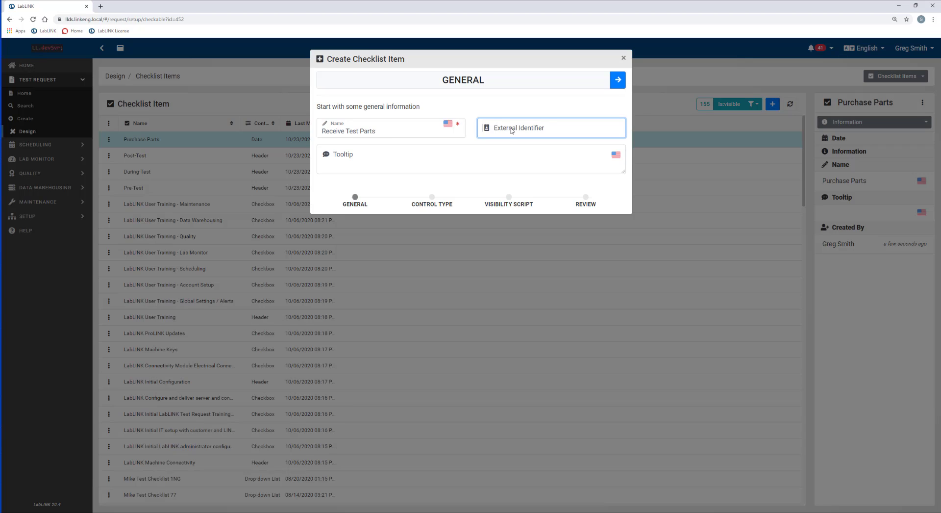
Keep its control type as Text and save the item.
{"action": "left_click", "coordinate": [617, 80]}
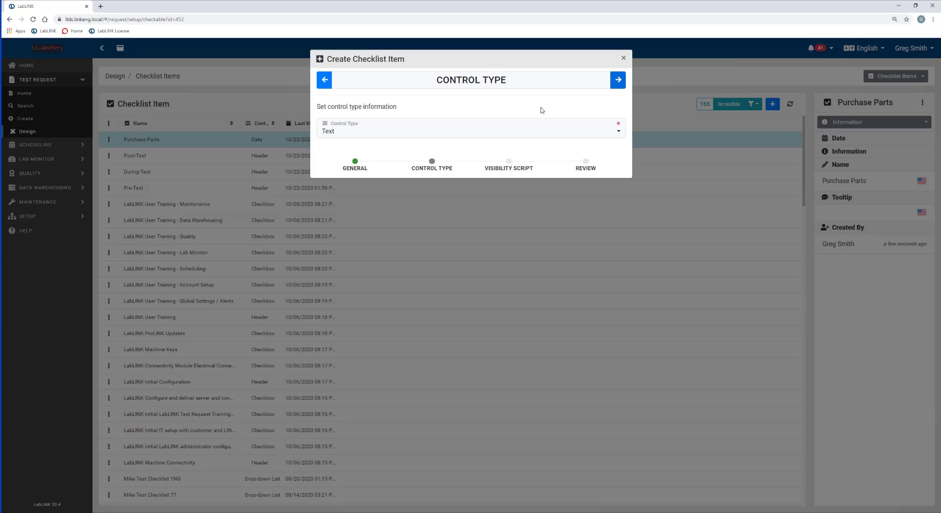
{"action": "left_click", "coordinate": [382, 131]}
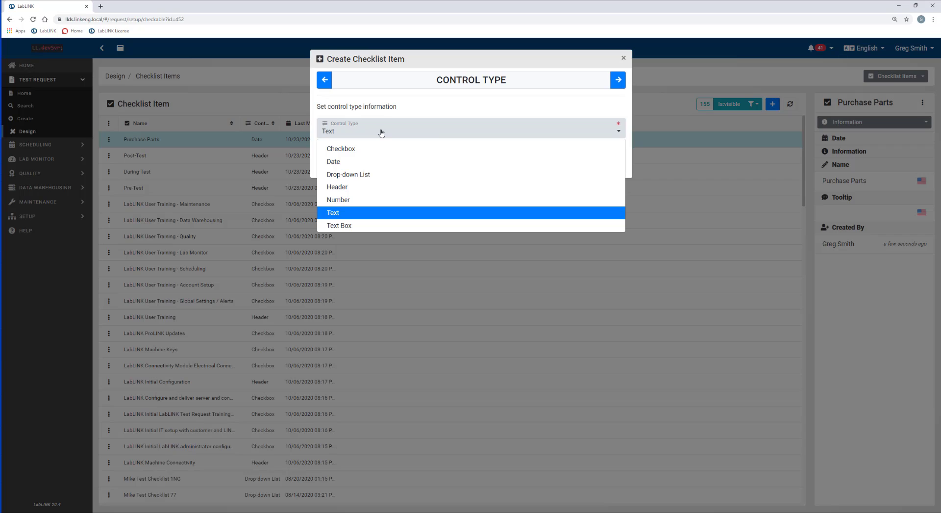
{"action": "left_click", "coordinate": [349, 216]}
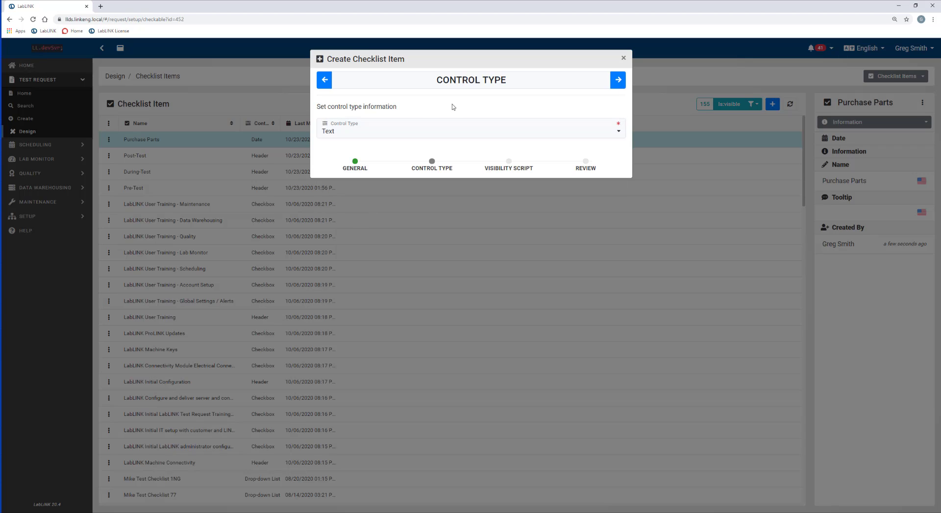
{"action": "left_click", "coordinate": [616, 84]}
{"action": "left_click", "coordinate": [617, 80]}
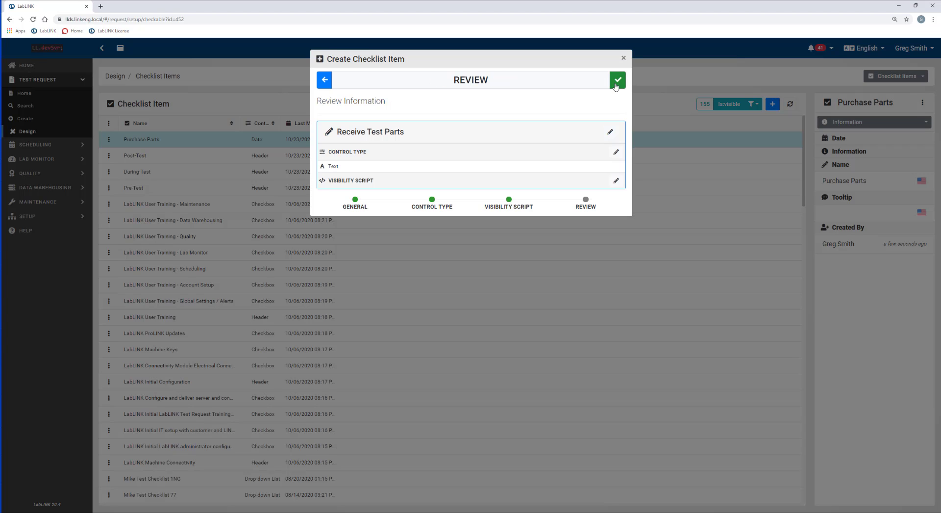
{"action": "left_click", "coordinate": [616, 85]}
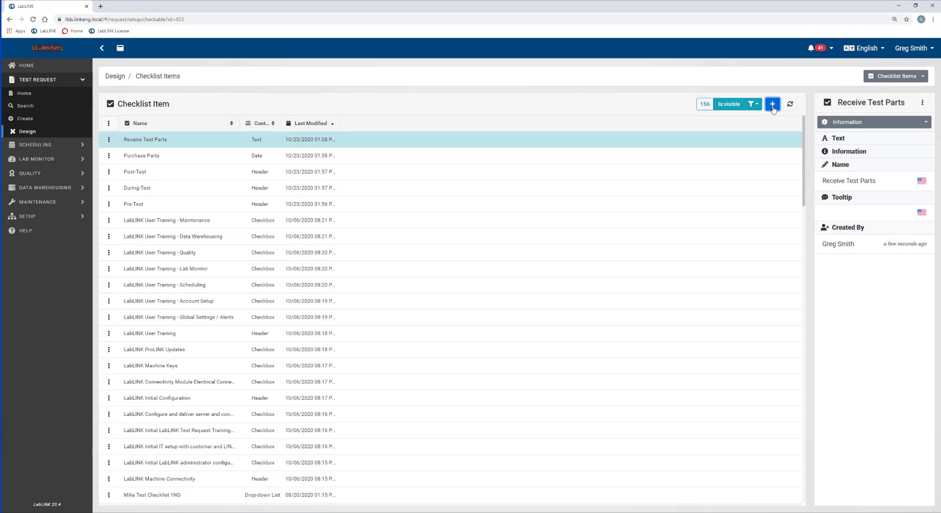
Create and save a Date-type checklist item called 'Parts Inspected'.
{"action": "left_click", "coordinate": [771, 105]}
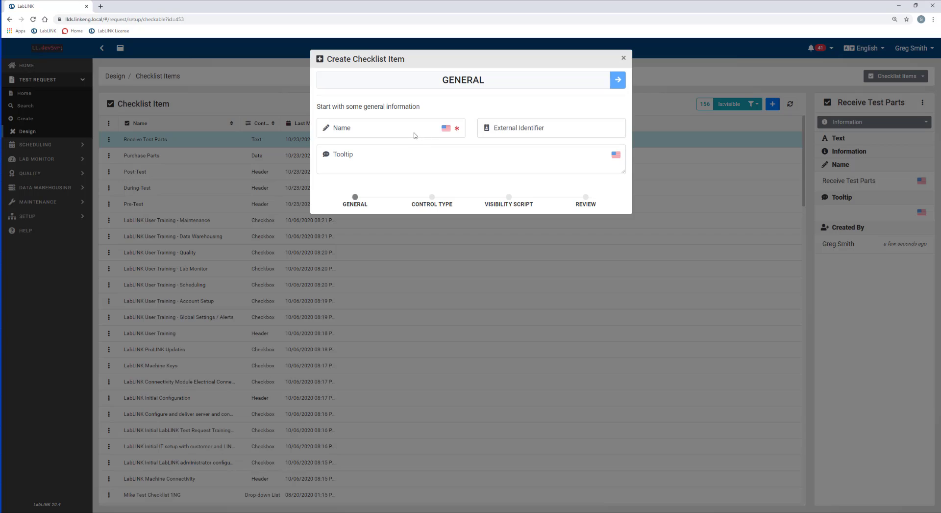
{"action": "left_click", "coordinate": [393, 130]}
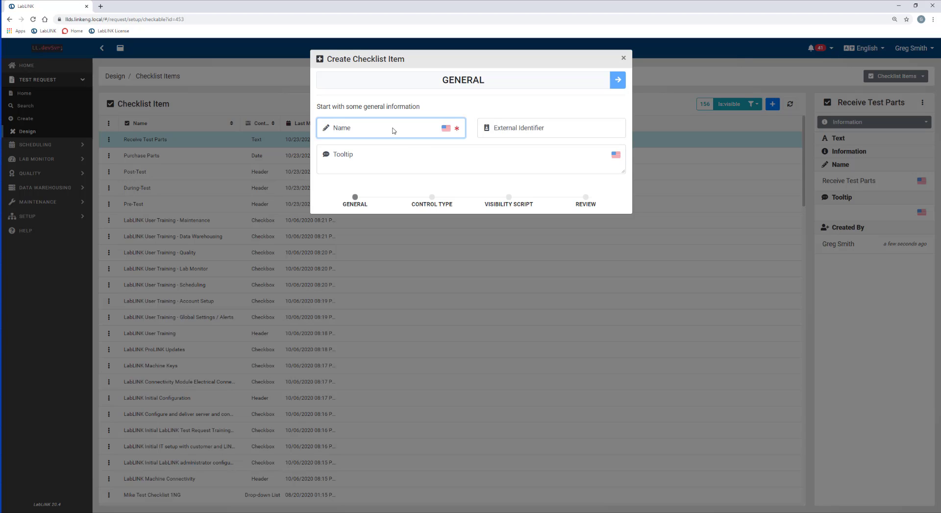
{"action": "type", "text": "Parts Ins"}
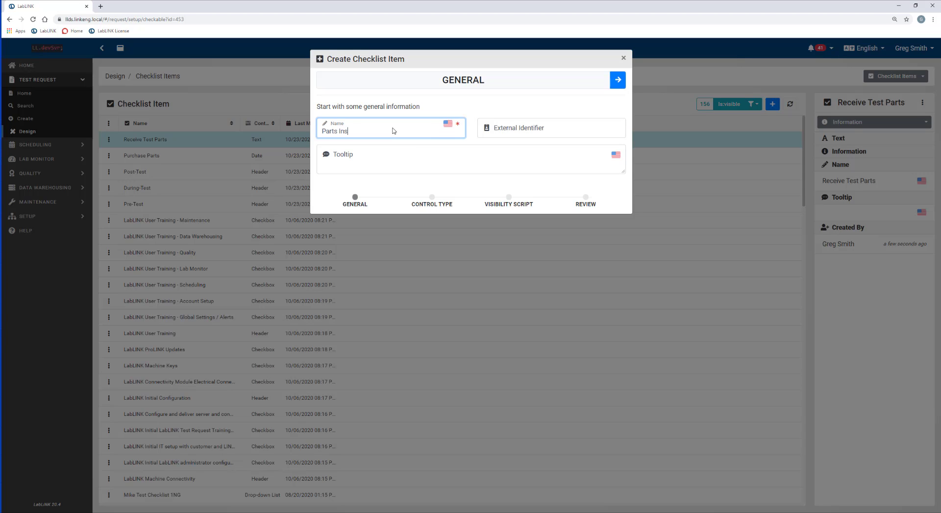
{"action": "type", "text": "pected"}
{"action": "key", "text": "Tab"}
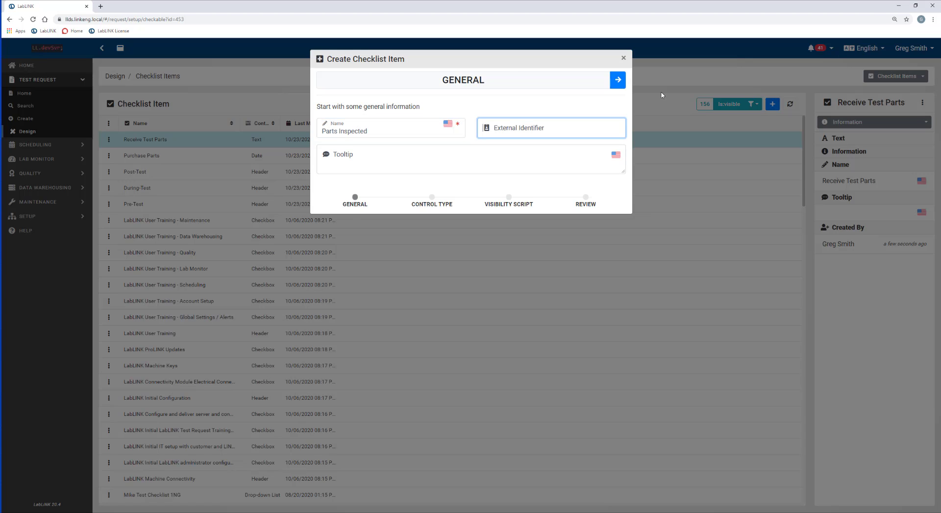
{"action": "left_click", "coordinate": [618, 80]}
{"action": "left_click", "coordinate": [346, 132]}
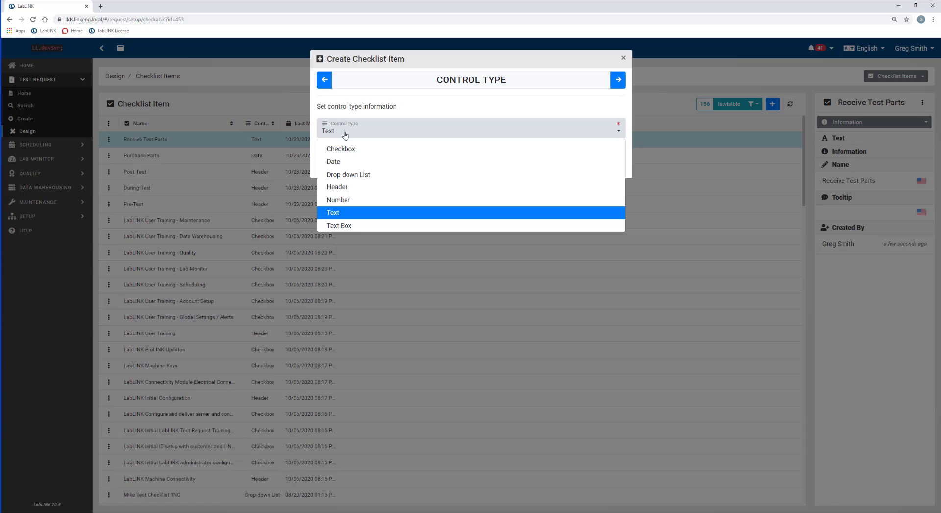
{"action": "left_click", "coordinate": [333, 161]}
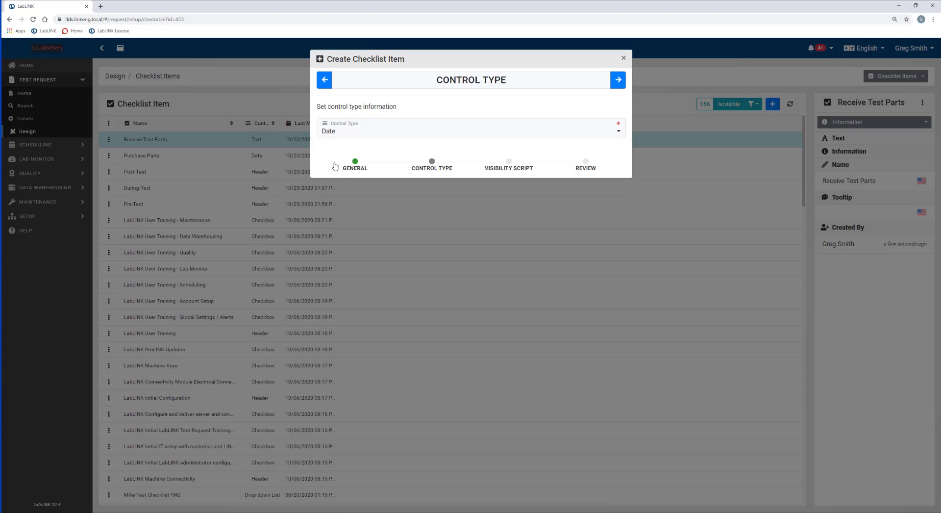
{"action": "left_click", "coordinate": [618, 81]}
{"action": "left_click", "coordinate": [618, 81]}
{"action": "left_click", "coordinate": [618, 79]}
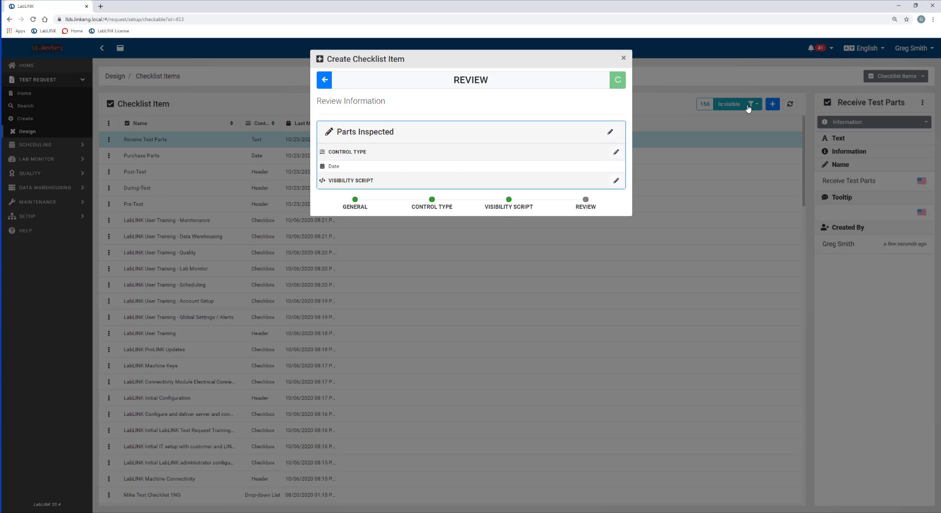
{"action": "left_click", "coordinate": [773, 104]}
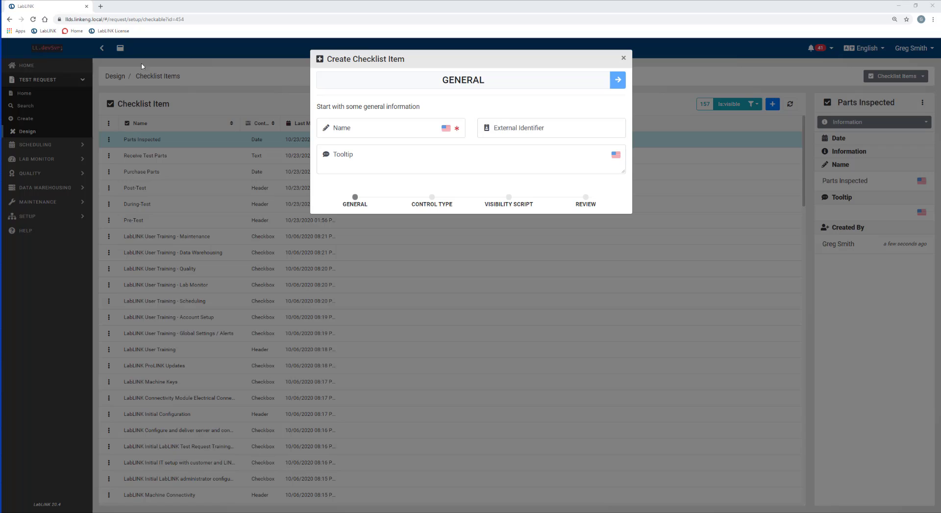
Name the new item 'Suitable for testing' and make it a Drop-down List.
{"action": "left_click", "coordinate": [382, 130]}
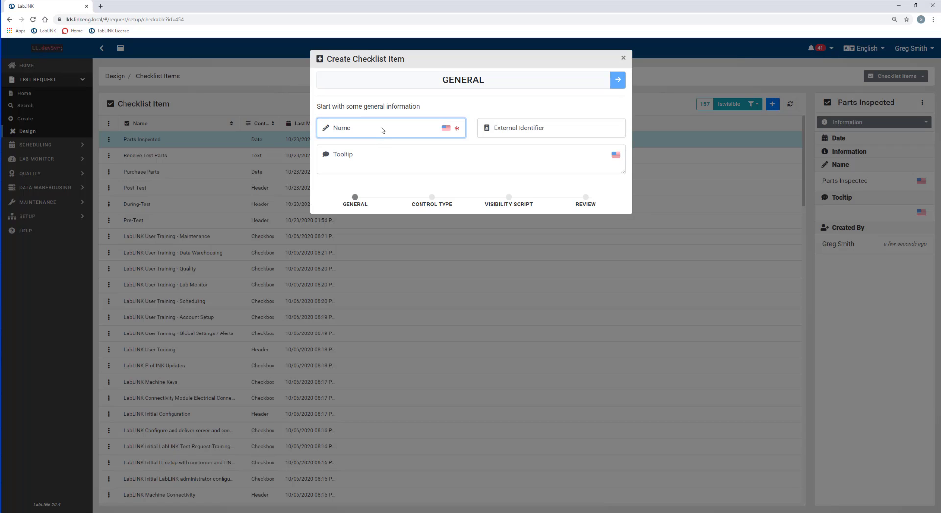
{"action": "type", "text": "Suitable for testing"}
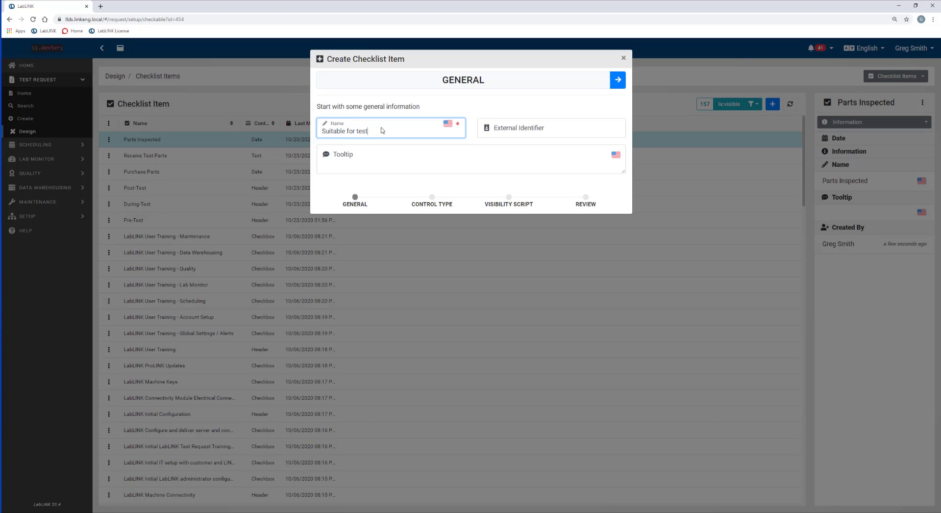
{"action": "left_click", "coordinate": [617, 80]}
{"action": "left_click", "coordinate": [355, 135]}
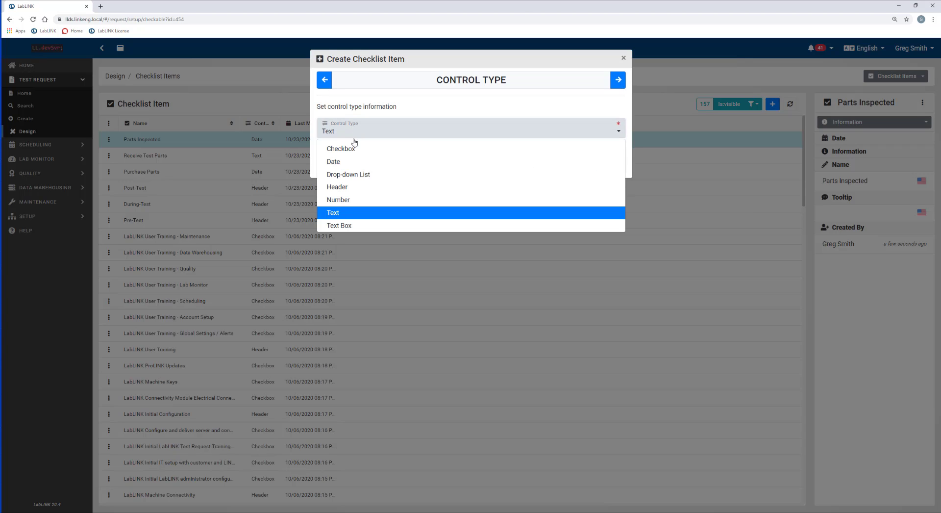
{"action": "left_click", "coordinate": [347, 175]}
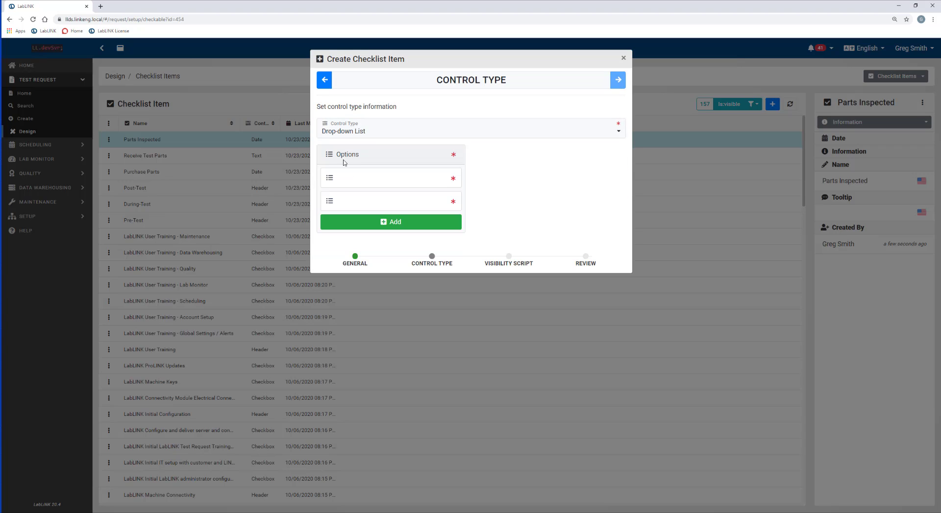
Give the drop-down the options Yes and No, then save the item.
{"action": "left_click", "coordinate": [362, 183]}
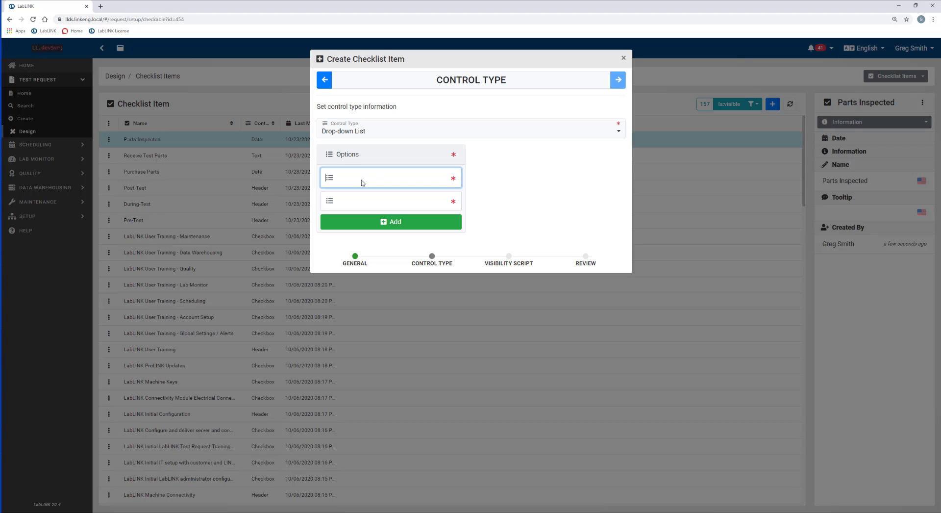
{"action": "type", "text": "Yes"}
{"action": "left_click", "coordinate": [352, 205]}
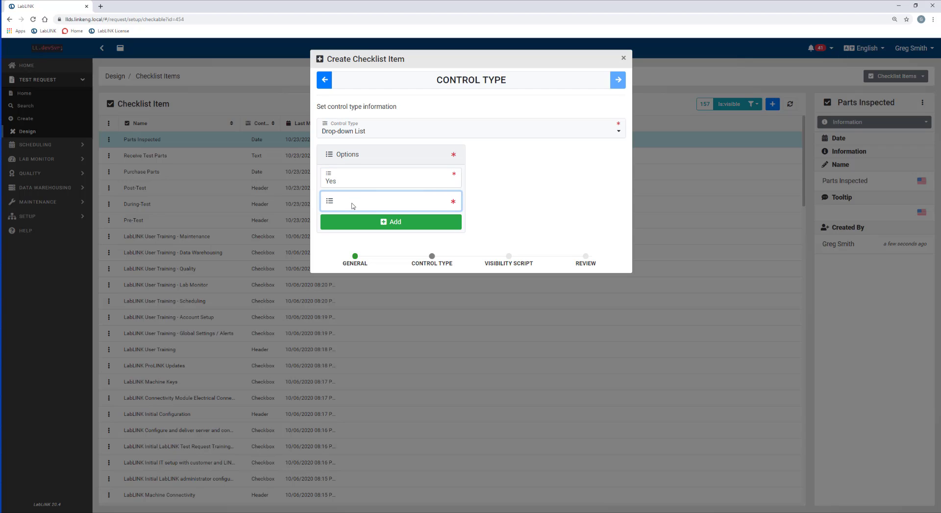
{"action": "type", "text": "No"}
{"action": "key", "text": "Tab"}
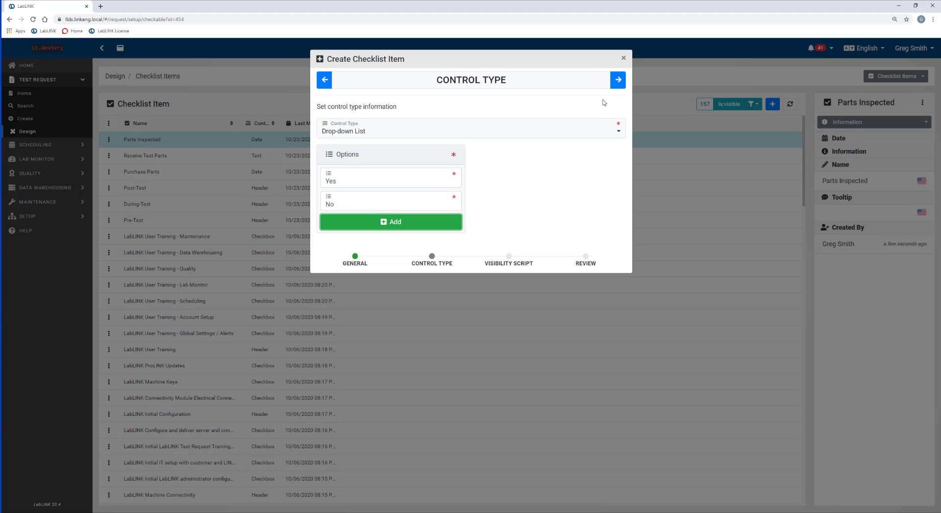
{"action": "left_click", "coordinate": [618, 80]}
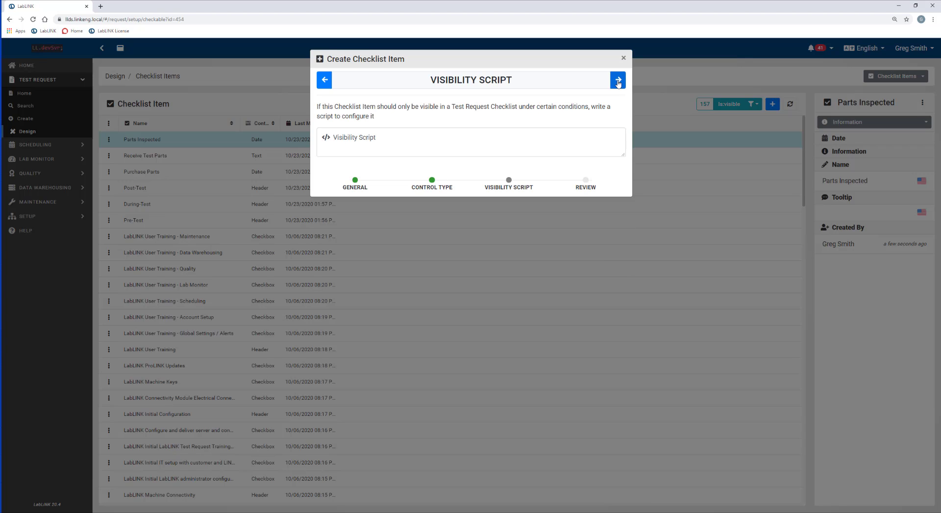
{"action": "left_click", "coordinate": [618, 81]}
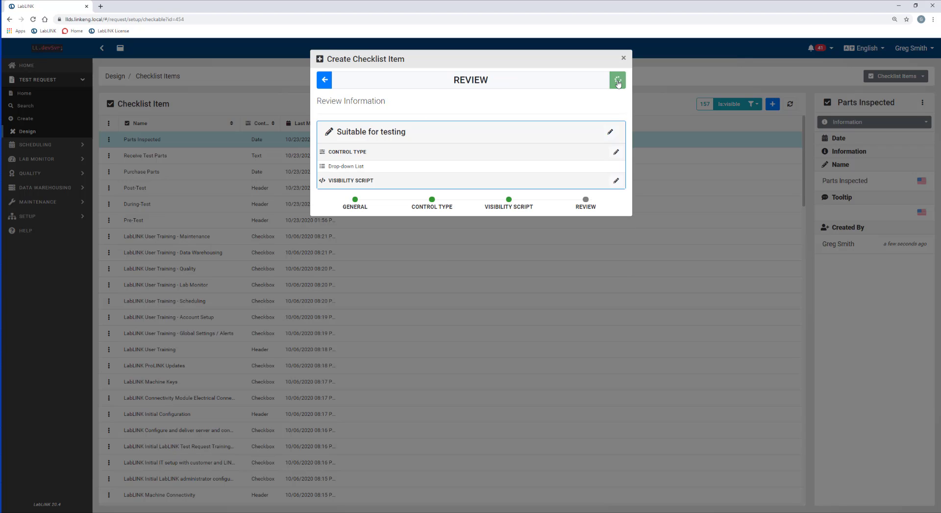
{"action": "left_click", "coordinate": [618, 81]}
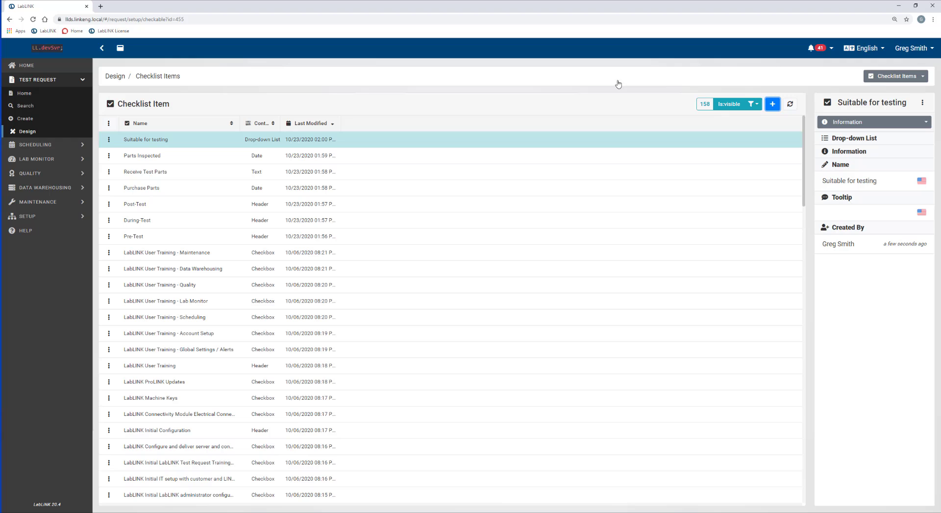
Create a Checkbox checklist item named 'Start Machine'.
{"action": "left_click", "coordinate": [772, 104]}
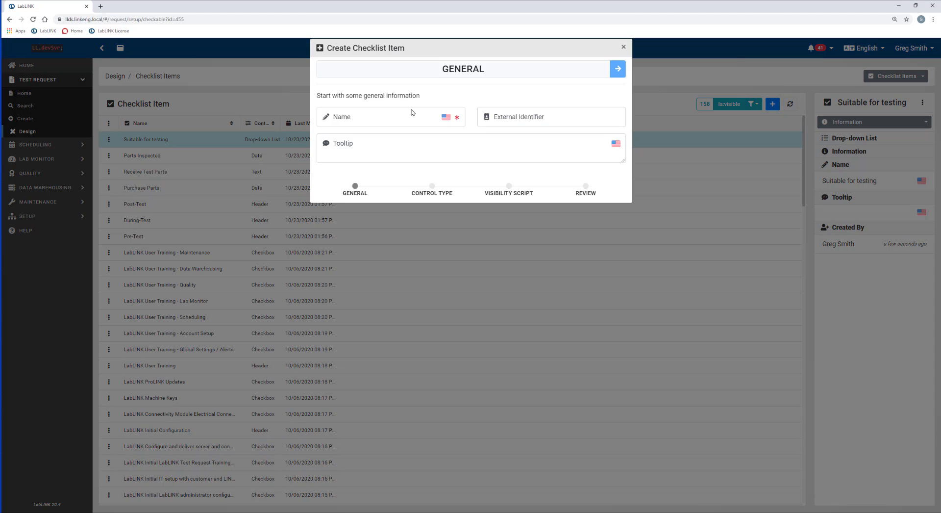
{"action": "left_click", "coordinate": [365, 131]}
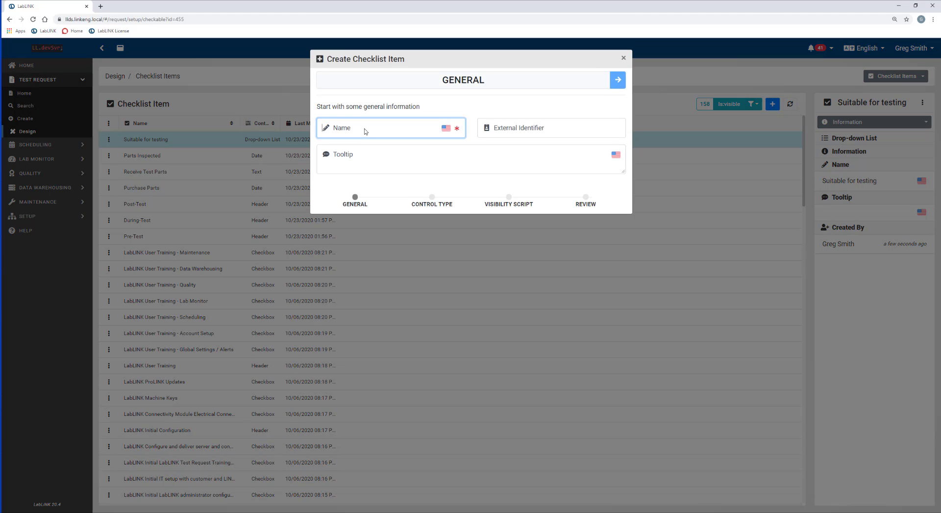
{"action": "type", "text": "Start "}
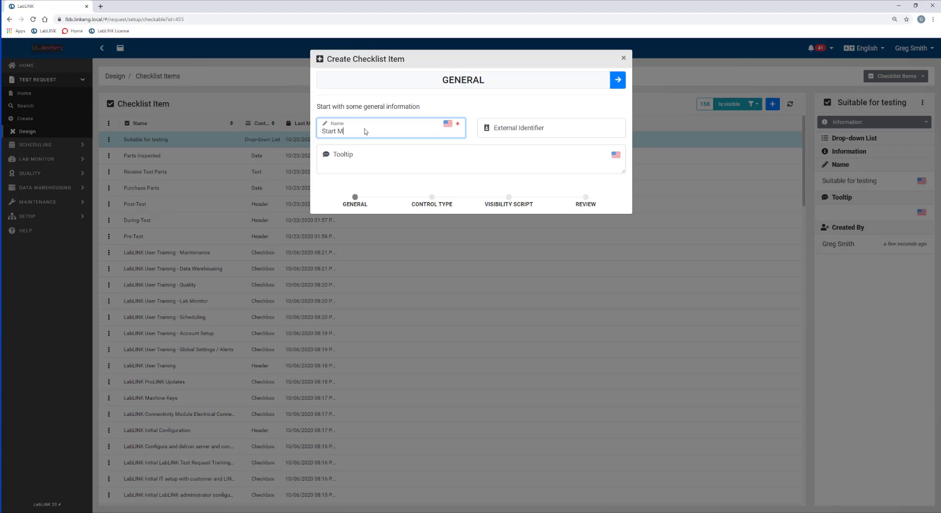
{"action": "type", "text": "Machine"}
{"action": "left_click", "coordinate": [619, 81]}
{"action": "left_click", "coordinate": [358, 131]}
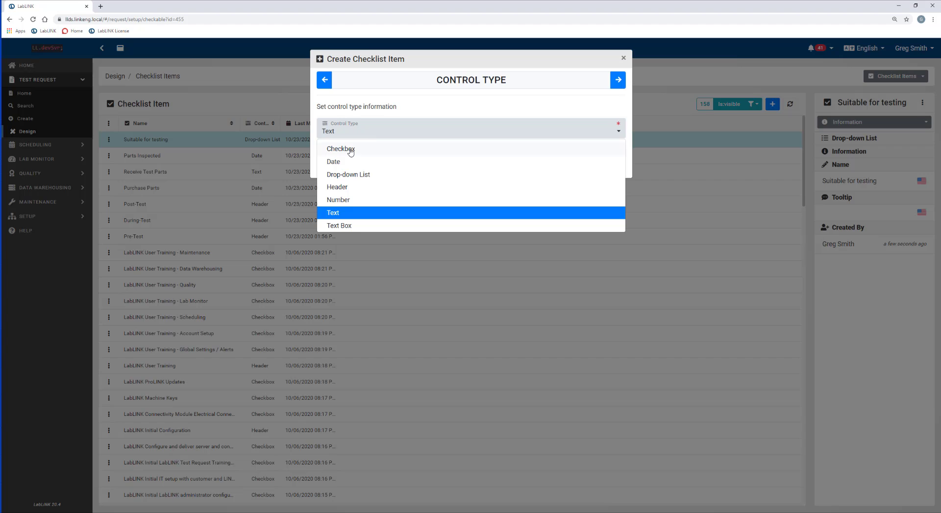
{"action": "left_click", "coordinate": [351, 152]}
{"action": "left_click", "coordinate": [621, 81]}
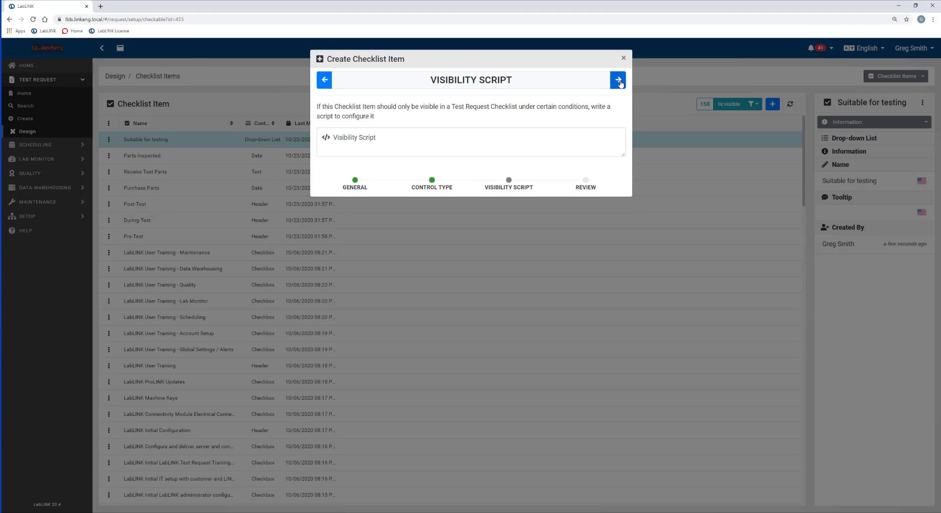
{"action": "left_click", "coordinate": [622, 81]}
{"action": "left_click", "coordinate": [772, 104]}
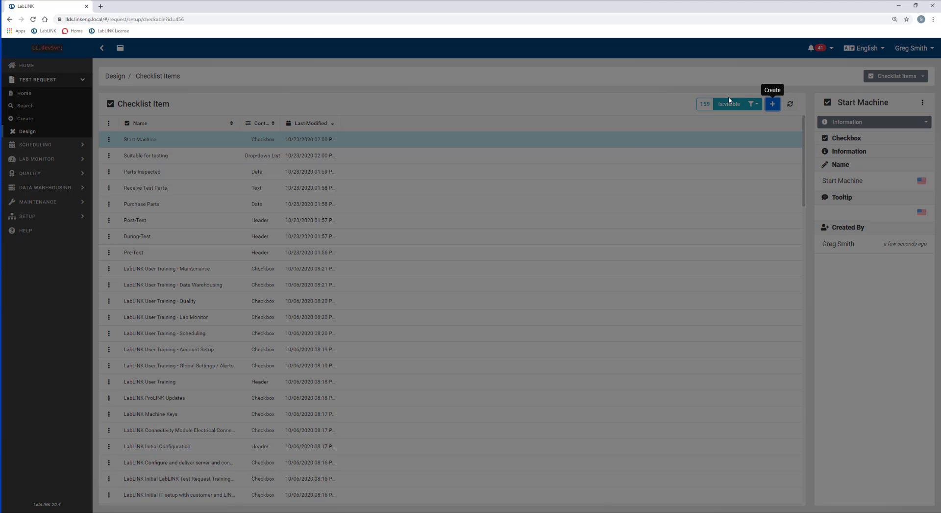
Create a Checkbox checklist item named 'Monitor Test'.
{"action": "left_click", "coordinate": [353, 128]}
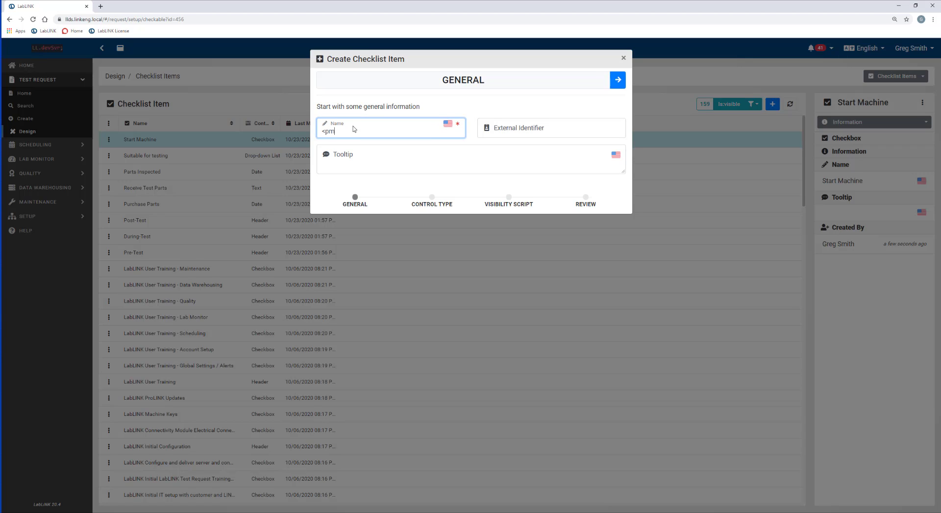
{"action": "type", "text": "Monitor Test"}
{"action": "left_click", "coordinate": [619, 81]}
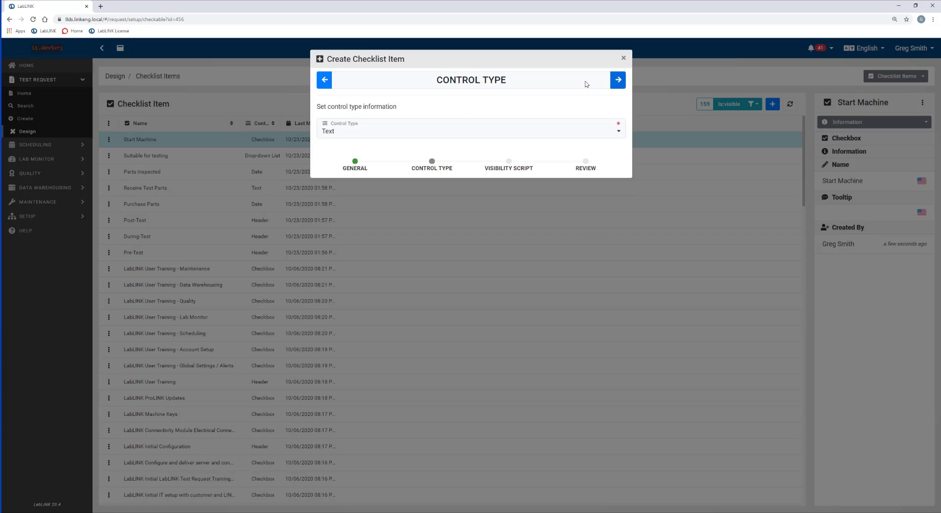
{"action": "left_click", "coordinate": [360, 138]}
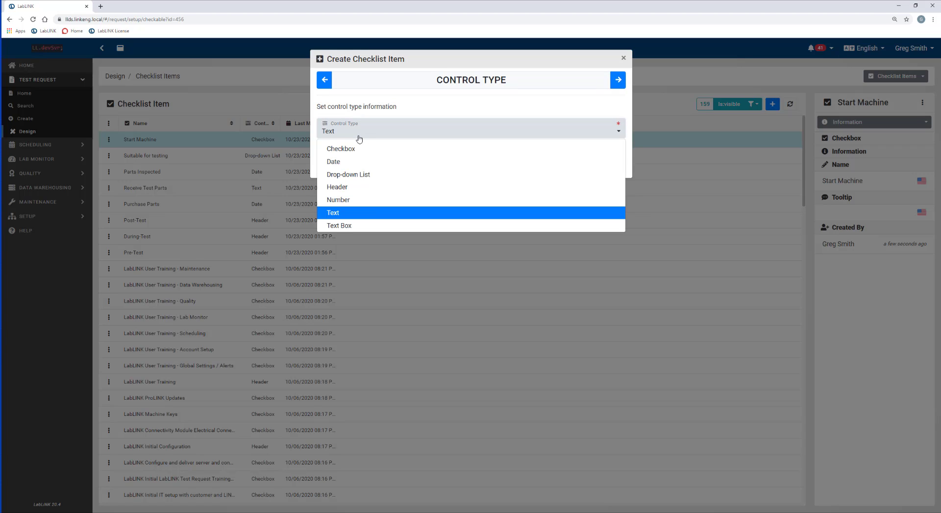
{"action": "left_click", "coordinate": [336, 150]}
{"action": "left_click", "coordinate": [617, 81]}
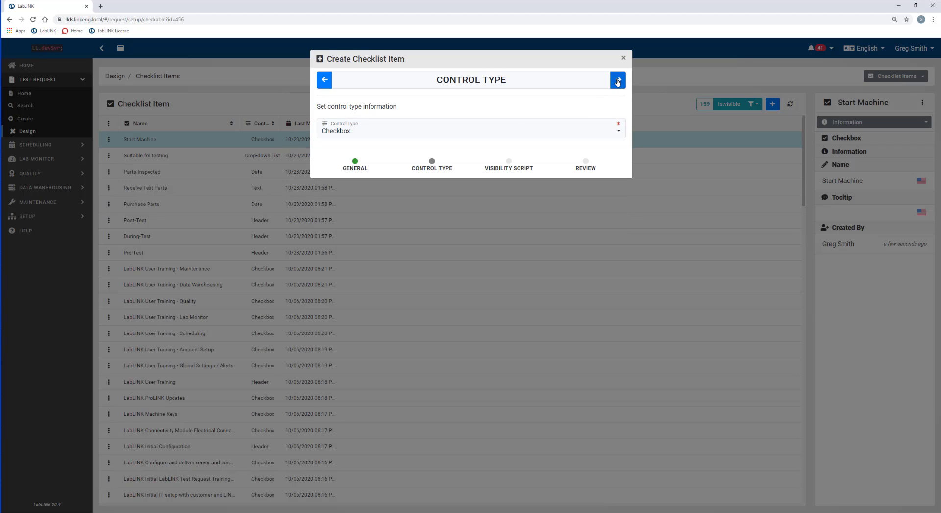
{"action": "left_click", "coordinate": [618, 81]}
{"action": "left_click", "coordinate": [617, 82]}
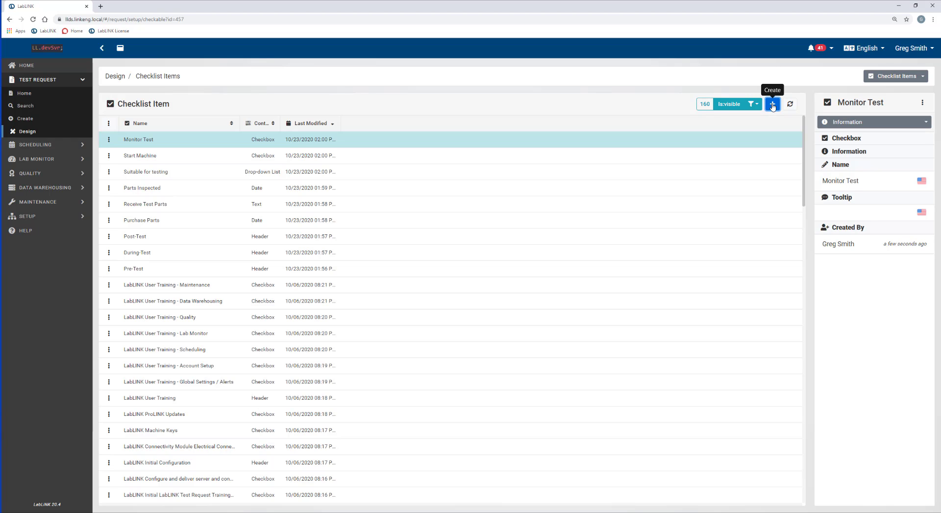
Start a new checklist item named 'Remove Test Parts from Machine'.
{"action": "left_click", "coordinate": [773, 104]}
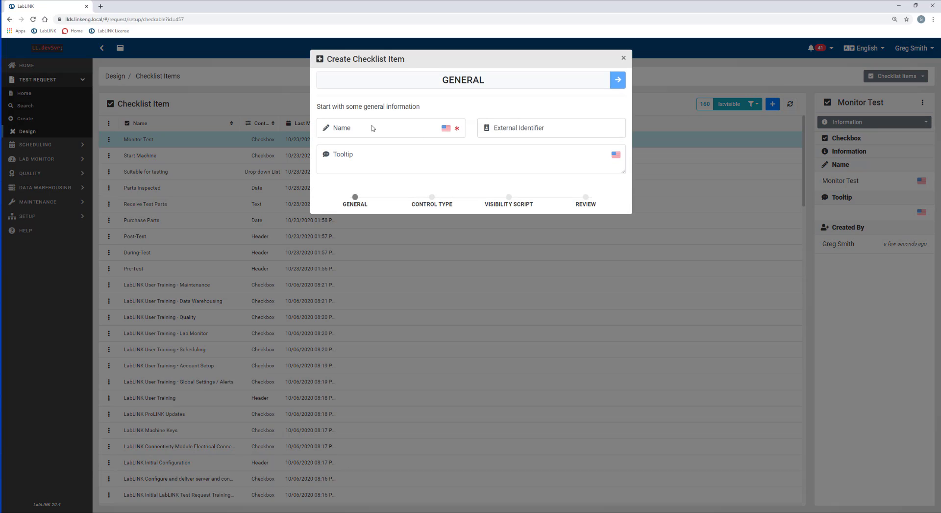
{"action": "left_click", "coordinate": [372, 128]}
{"action": "type", "text": "tre"}
{"action": "key", "text": "BackSpace"}
{"action": "key", "text": "BackSpace"}
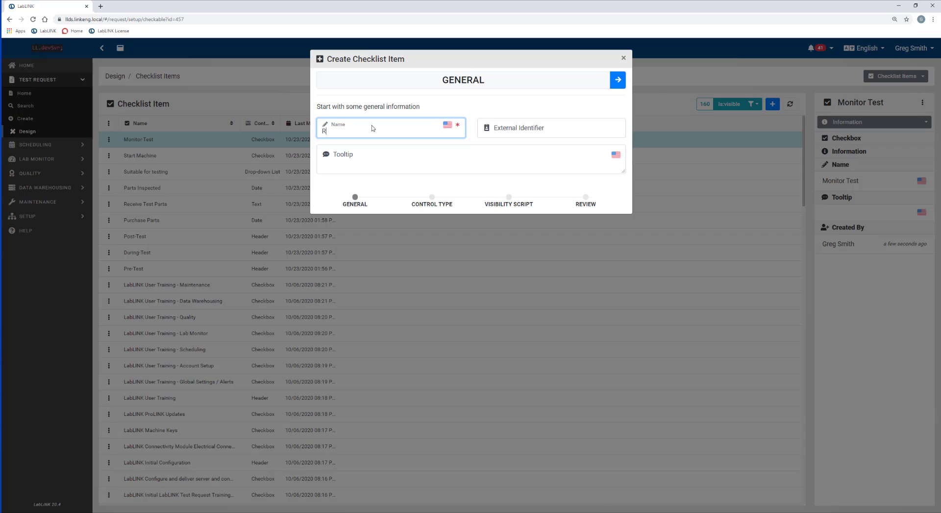
{"action": "type", "text": "Remove tes"}
{"action": "key", "text": "BackSpace"}
{"action": "key", "text": "BackSpace"}
{"action": "key", "text": "BackSpace"}
{"action": "type", "text": "Test PArts from Machine"}
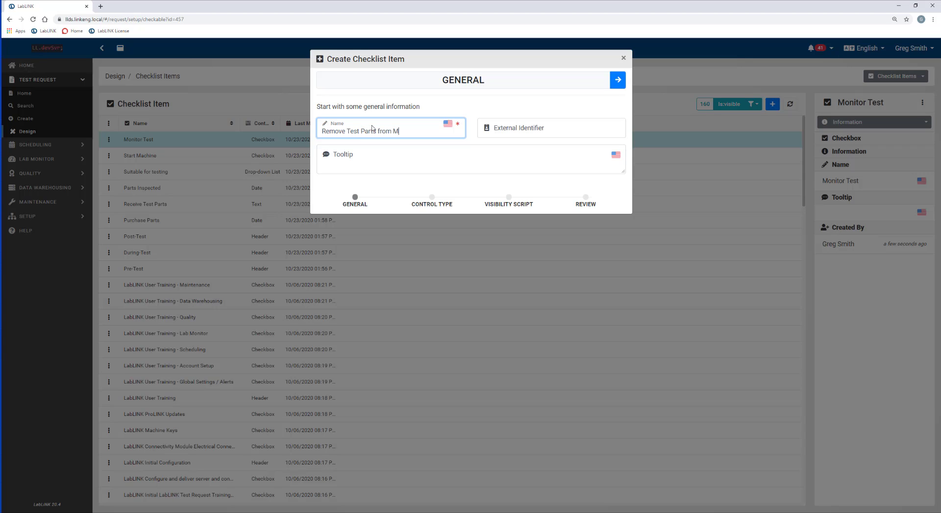
Keep it as Text, add tooltip 'Provide initials and date parts are removed', and save.
{"action": "left_click", "coordinate": [618, 80]}
{"action": "left_click", "coordinate": [359, 136]}
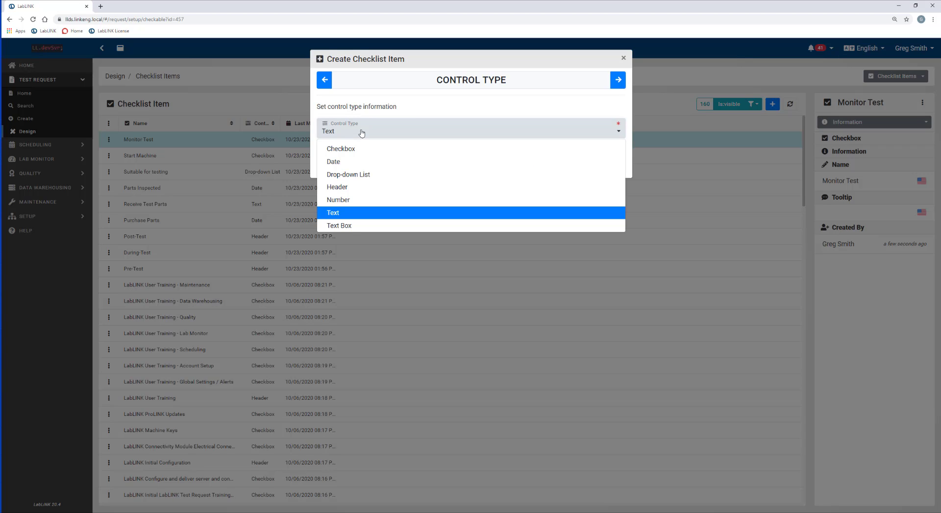
{"action": "left_click", "coordinate": [344, 216]}
{"action": "left_click", "coordinate": [327, 84]}
{"action": "left_click", "coordinate": [372, 162]}
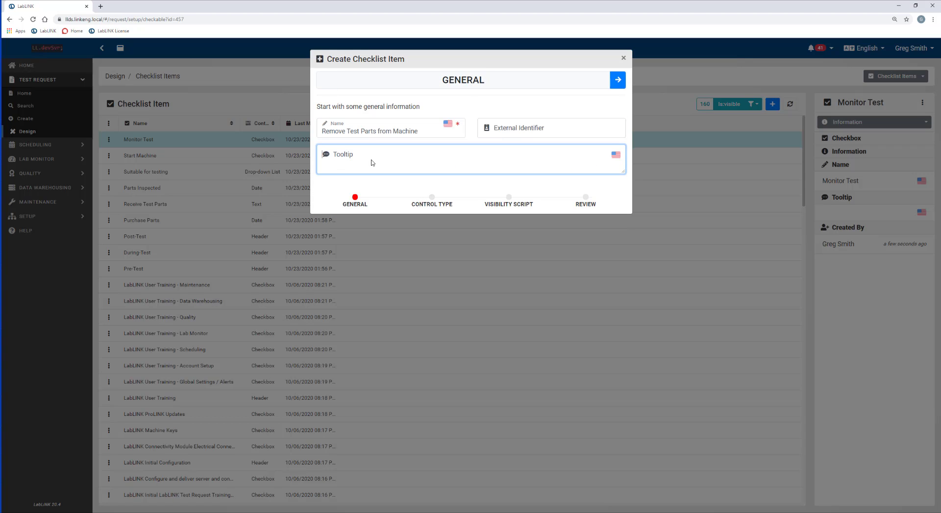
{"action": "type", "text": "Provide initials and date parts are removed"}
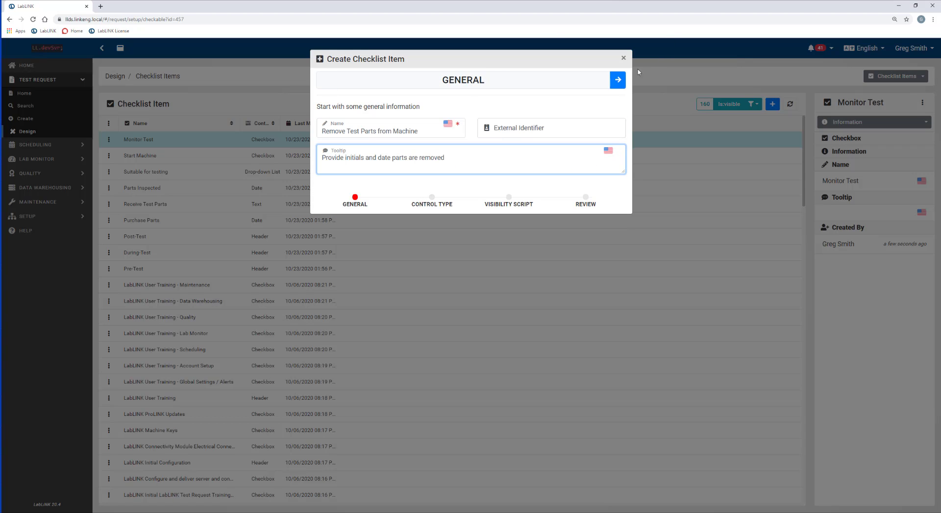
{"action": "left_click", "coordinate": [618, 82]}
{"action": "left_click", "coordinate": [618, 82]}
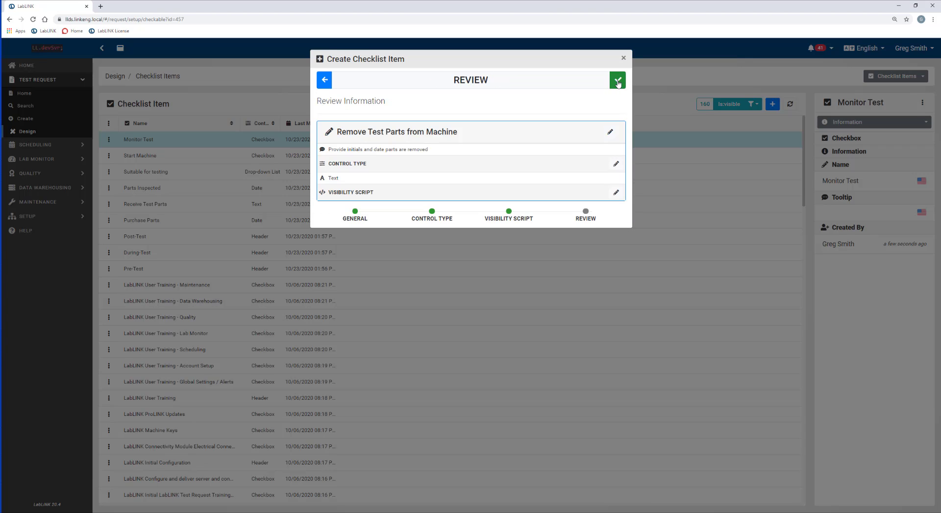
{"action": "left_click", "coordinate": [618, 82]}
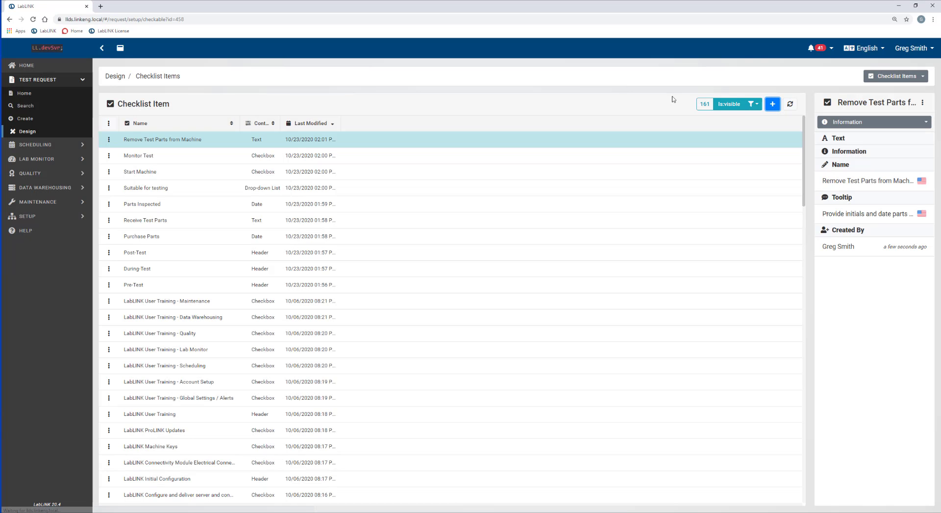
Begin a new checklist item named 'Perform post-test inspection'.
{"action": "left_click", "coordinate": [773, 104]}
{"action": "left_click", "coordinate": [363, 129]}
{"action": "type", "text": "P"}
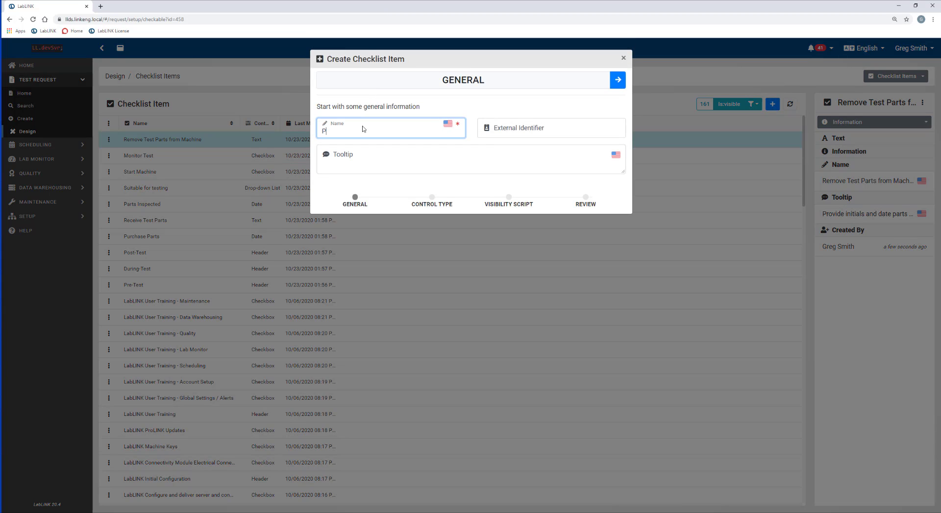
{"action": "type", "text": "erform post-test inspection"}
Set 'Perform post-test inspection' to Checkbox control type and create it.
{"action": "key", "text": "Tab"}
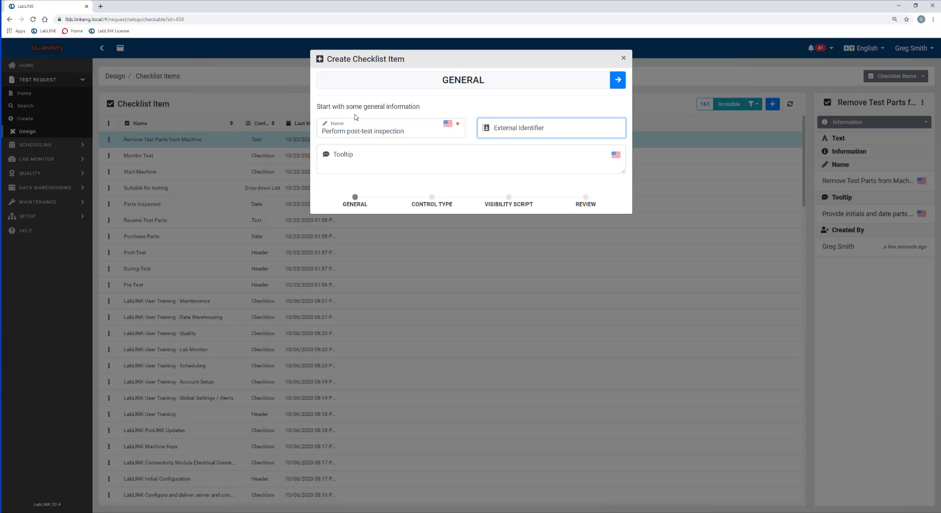
{"action": "left_click", "coordinate": [617, 80]}
{"action": "left_click", "coordinate": [337, 132]}
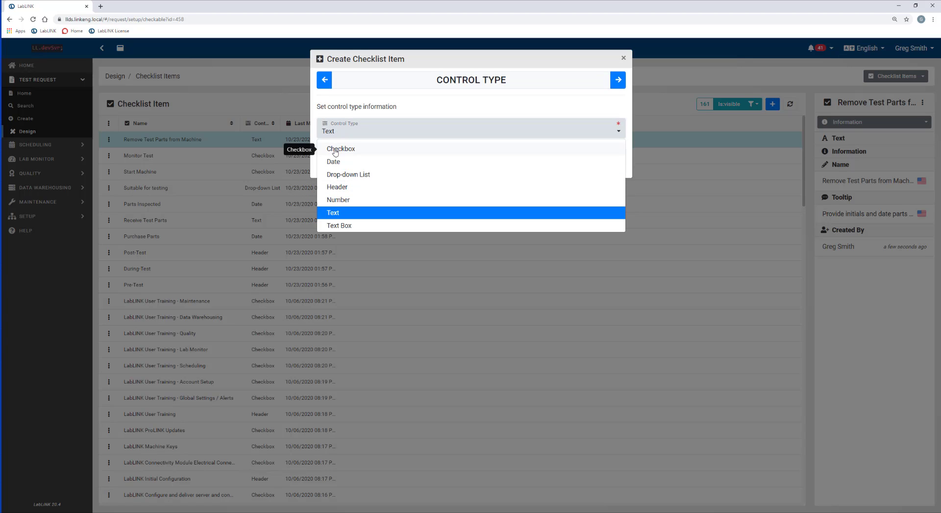
{"action": "left_click", "coordinate": [335, 149]}
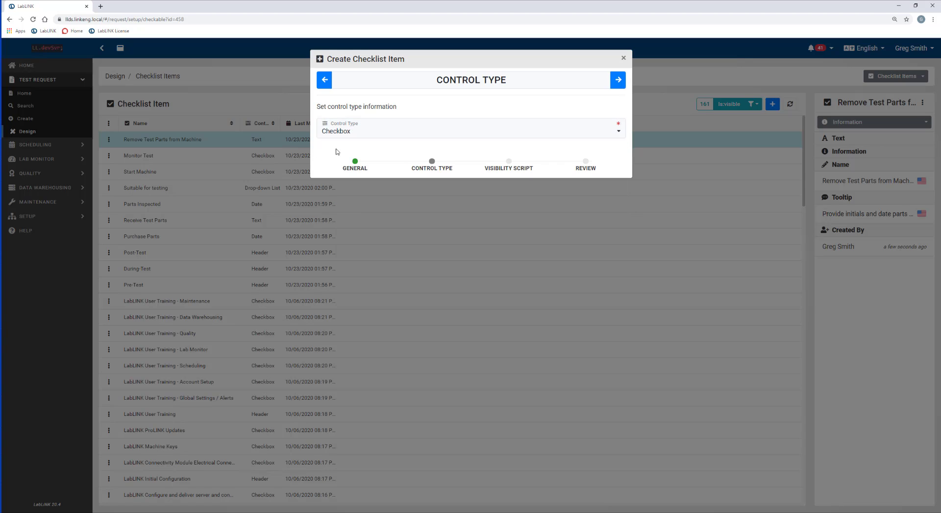
{"action": "left_click", "coordinate": [617, 81]}
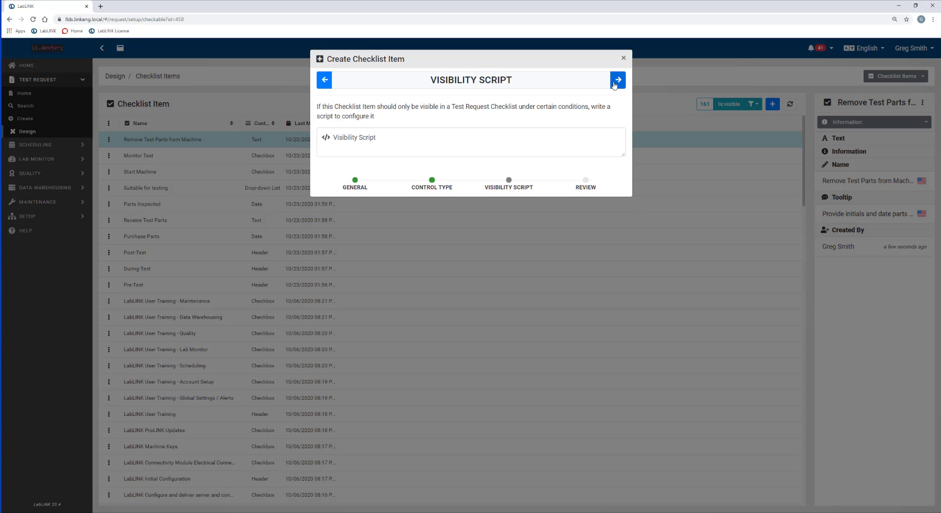
{"action": "left_click", "coordinate": [617, 80]}
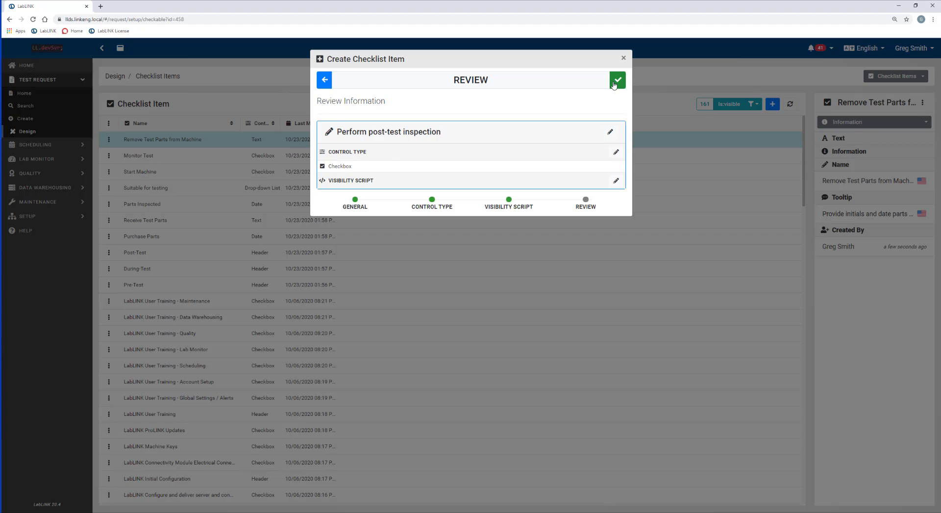
{"action": "left_click", "coordinate": [615, 82]}
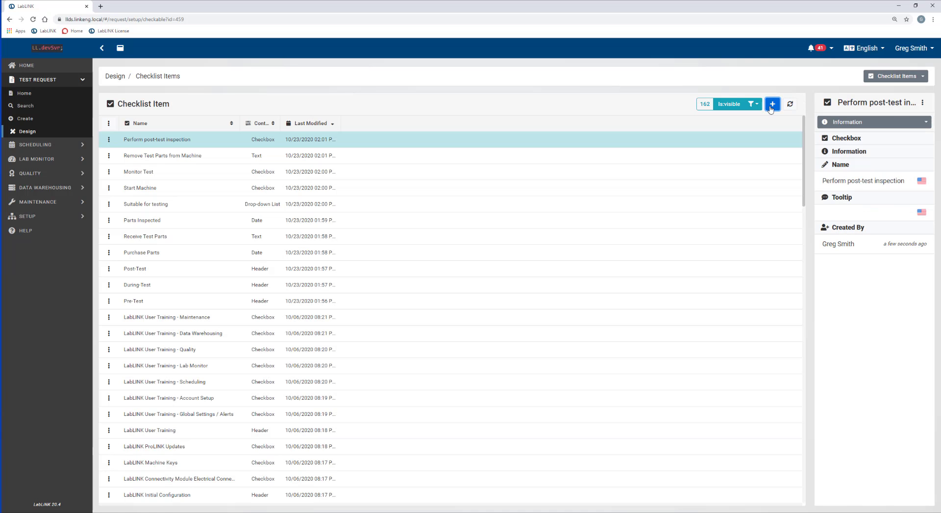
{"action": "left_click", "coordinate": [772, 104]}
Name the item 'Process Test Report' with a tooltip asking when the report was completed and delivered.
{"action": "left_click", "coordinate": [377, 131]}
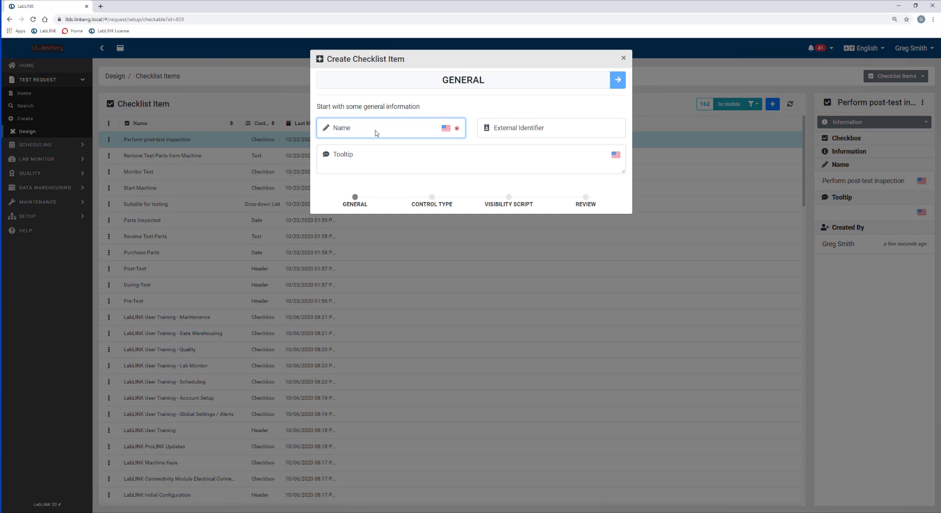
{"action": "type", "text": "Process te"}
{"action": "key", "text": "BackSpace"}
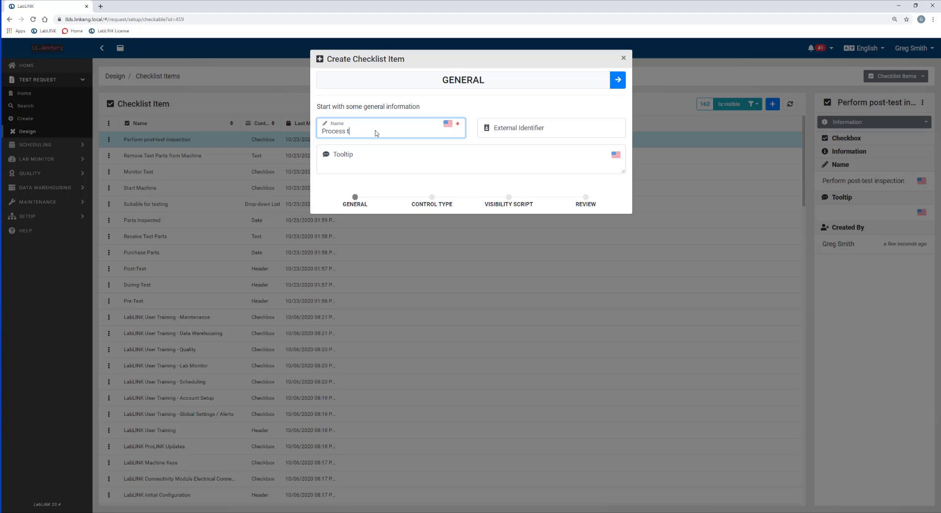
{"action": "type", "text": "est Report"}
{"action": "key", "text": "Tab"}
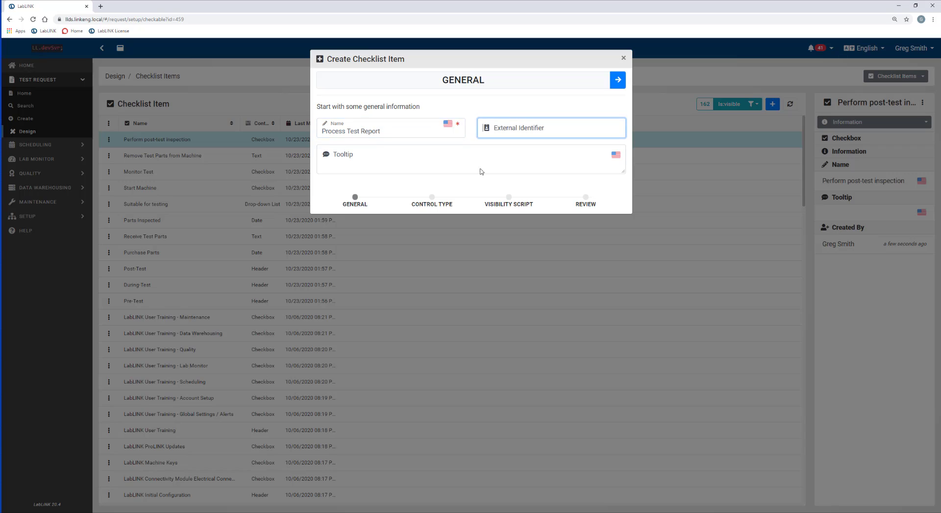
{"action": "left_click", "coordinate": [423, 161]}
{"action": "type", "text": "Please"}
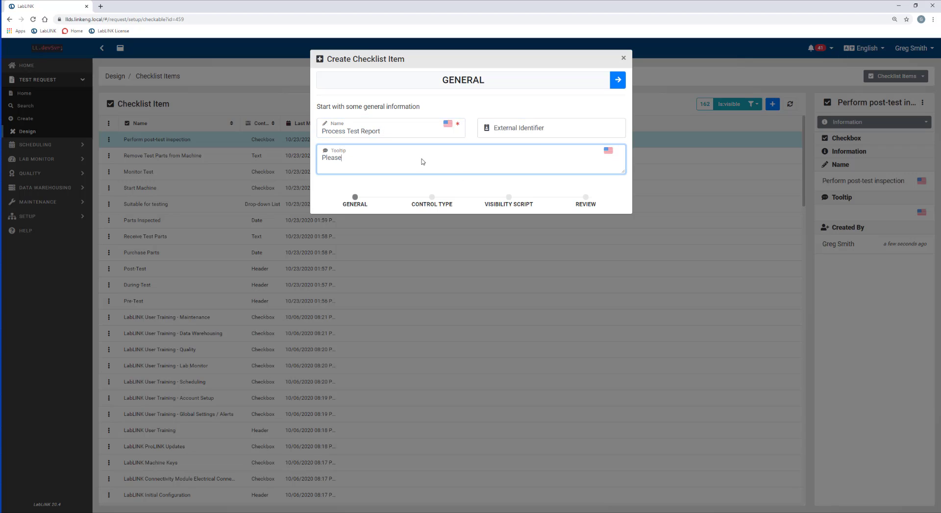
{"action": "type", "text": " provide date when report was comple"}
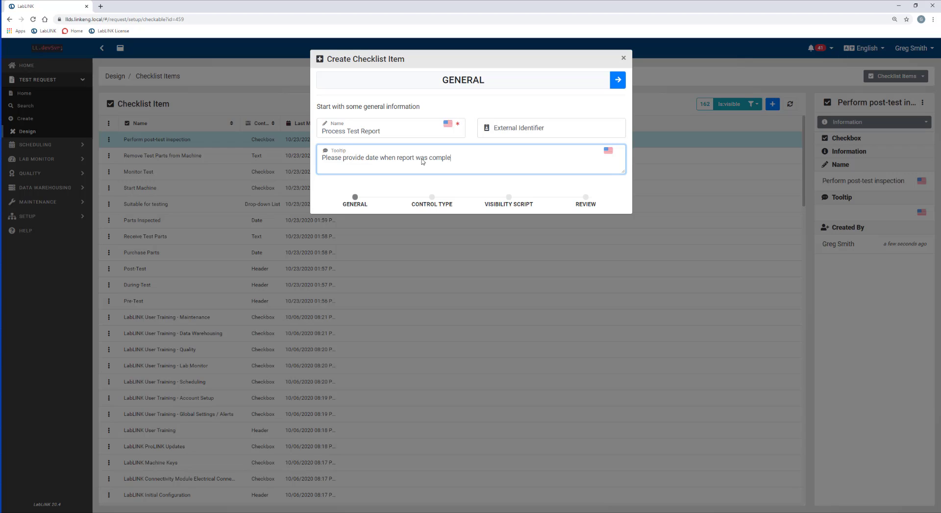
{"action": "type", "text": "ted and delivered to customer"}
Set its control type to Date and create the item.
{"action": "left_click", "coordinate": [617, 83]}
{"action": "left_click", "coordinate": [357, 130]}
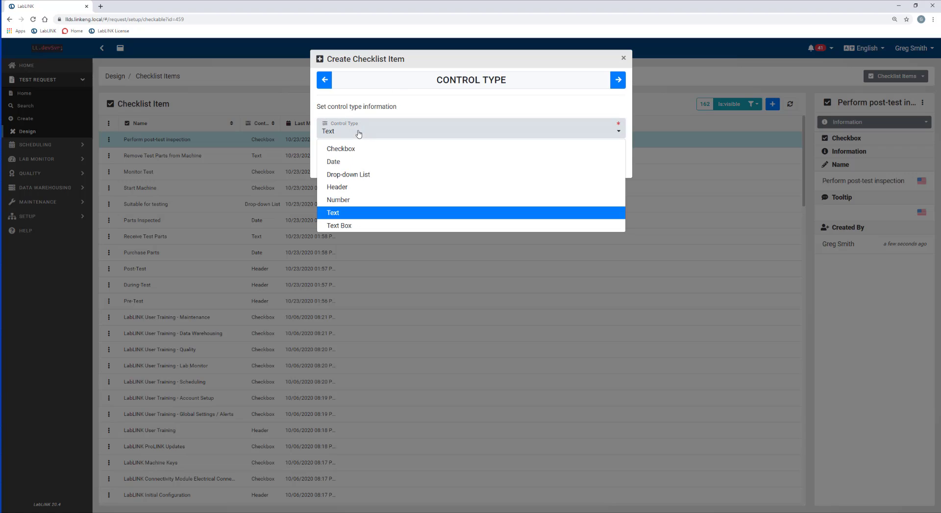
{"action": "left_click", "coordinate": [339, 164]}
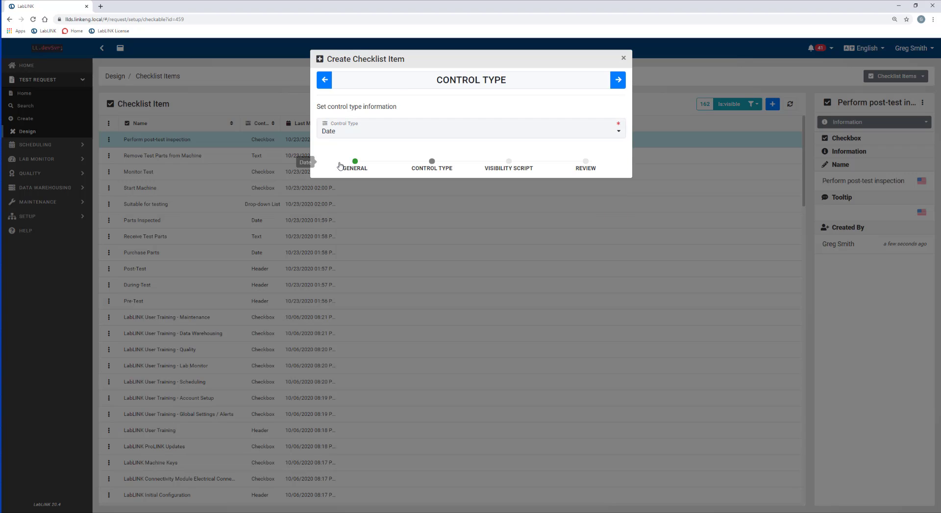
{"action": "left_click", "coordinate": [618, 80]}
{"action": "left_click", "coordinate": [618, 81]}
{"action": "left_click", "coordinate": [617, 81]}
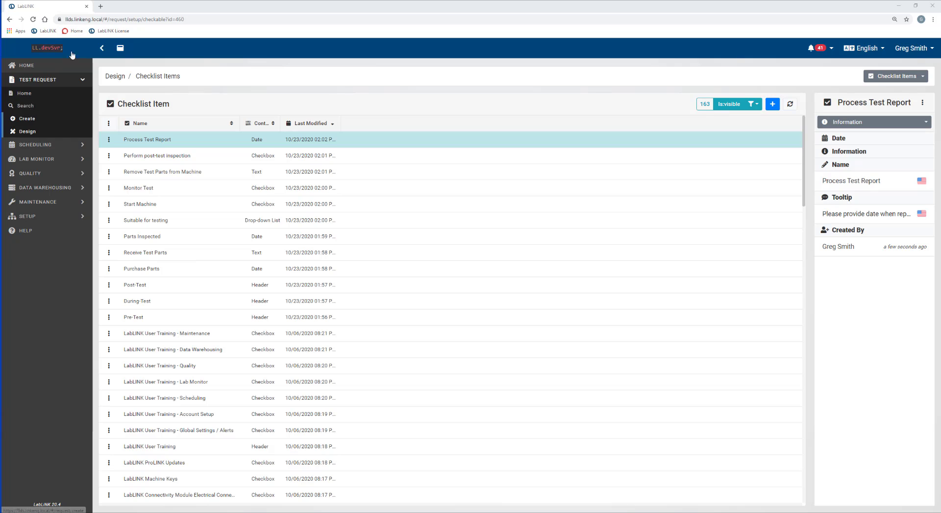
Go to Design Templates, select Vehicle Test, and show its empty Checklist view.
{"action": "left_click", "coordinate": [28, 132]}
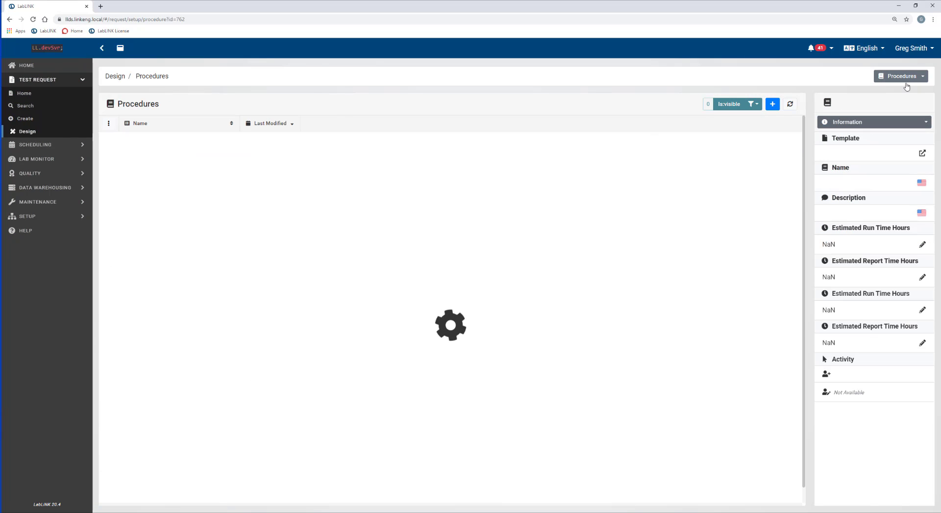
{"action": "left_click", "coordinate": [921, 79]}
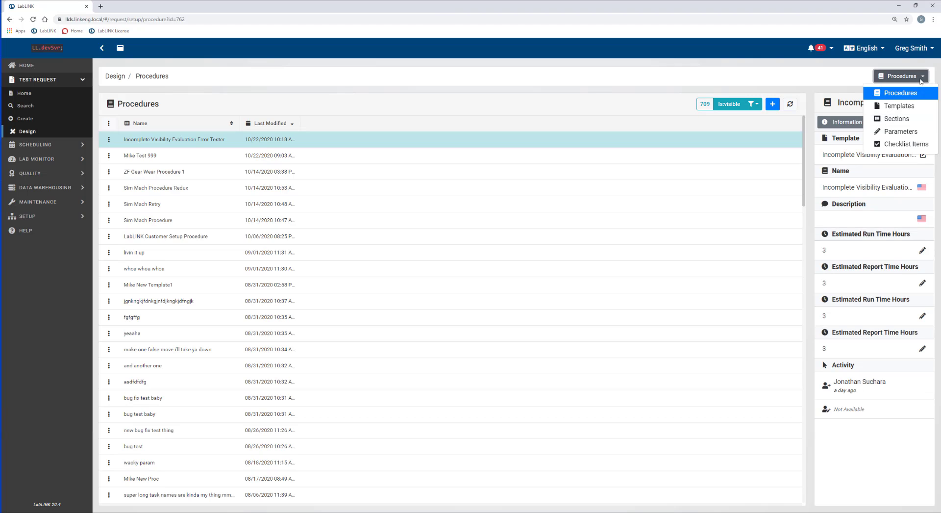
{"action": "left_click", "coordinate": [899, 106]}
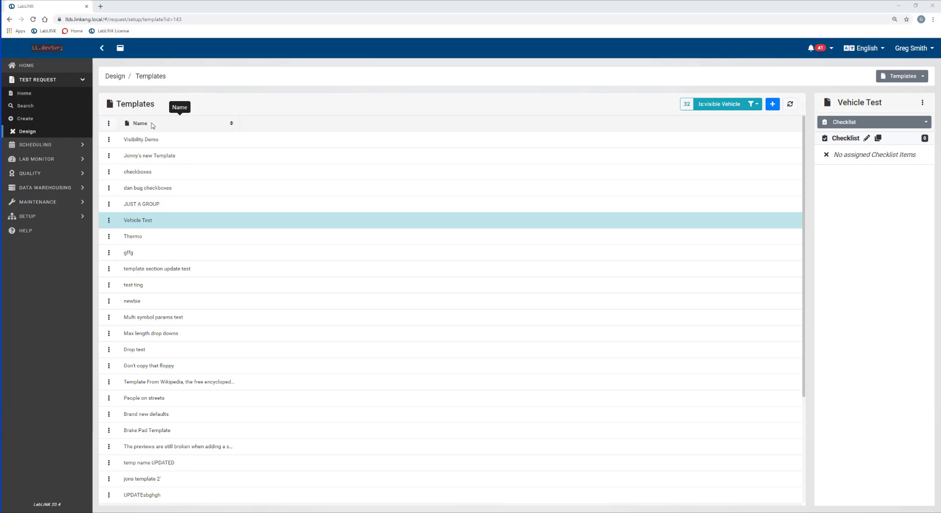
{"action": "left_click", "coordinate": [139, 204]}
{"action": "left_click", "coordinate": [139, 220]}
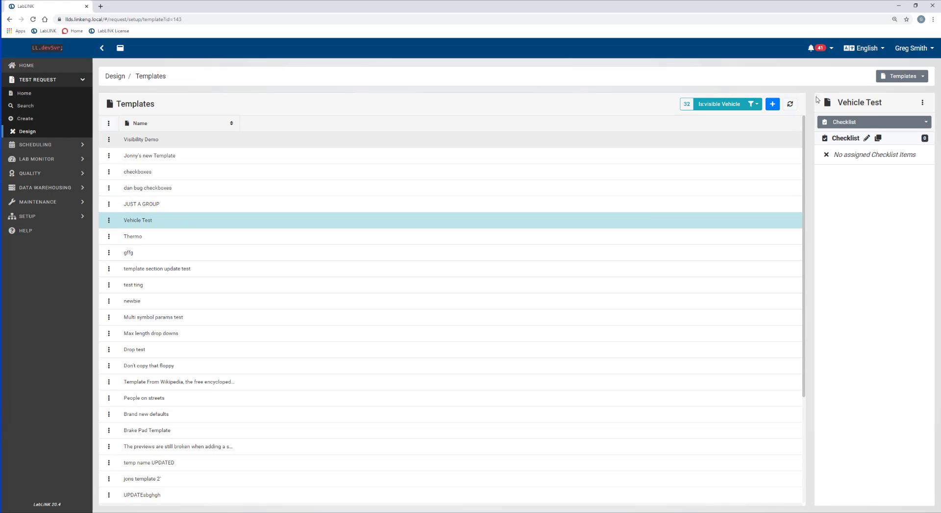
{"action": "left_click", "coordinate": [926, 123]}
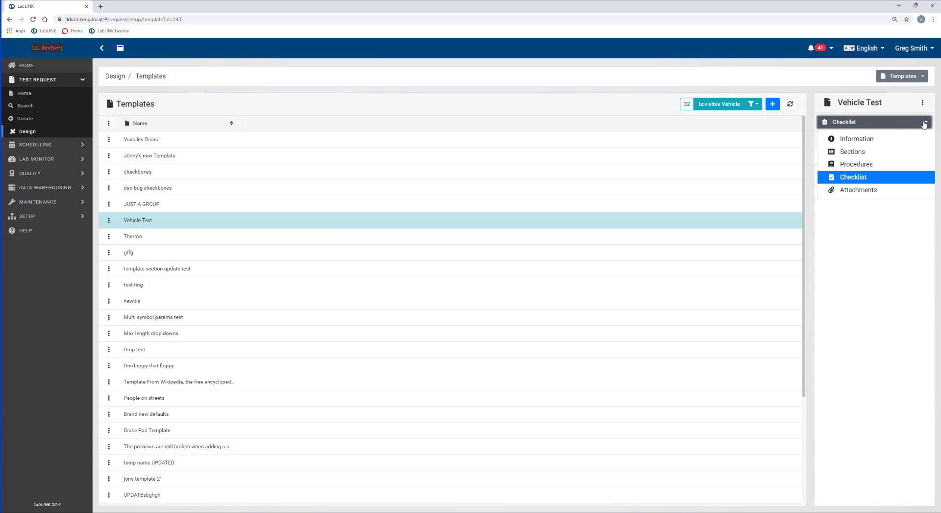
{"action": "left_click", "coordinate": [855, 177]}
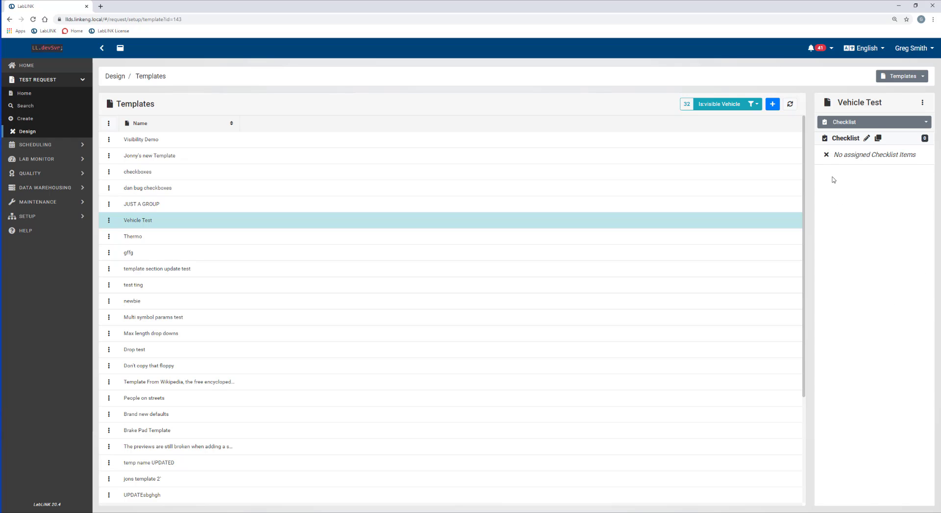
Edit the Vehicle Test checklist and add the Pre-Test header.
{"action": "left_click", "coordinate": [866, 139]}
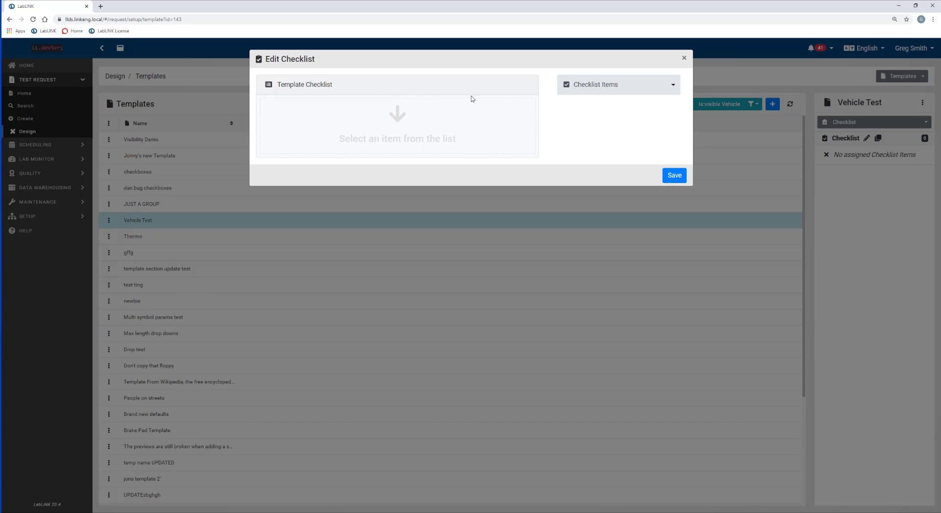
{"action": "left_click", "coordinate": [673, 87]}
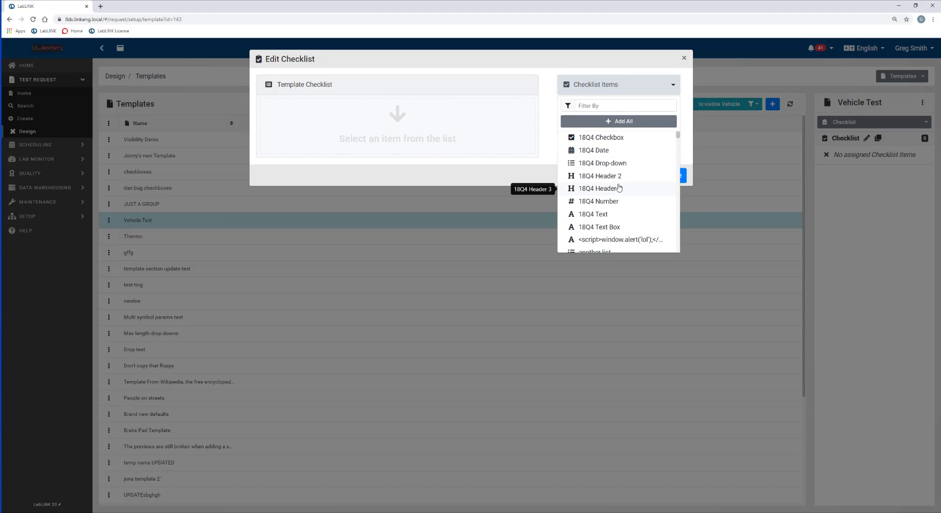
{"action": "left_click", "coordinate": [628, 105]}
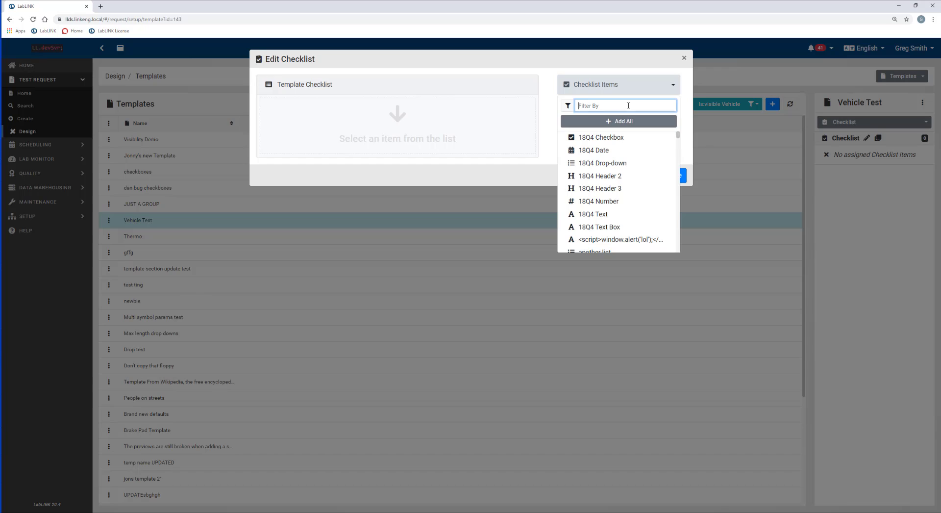
{"action": "type", "text": "pre-t"}
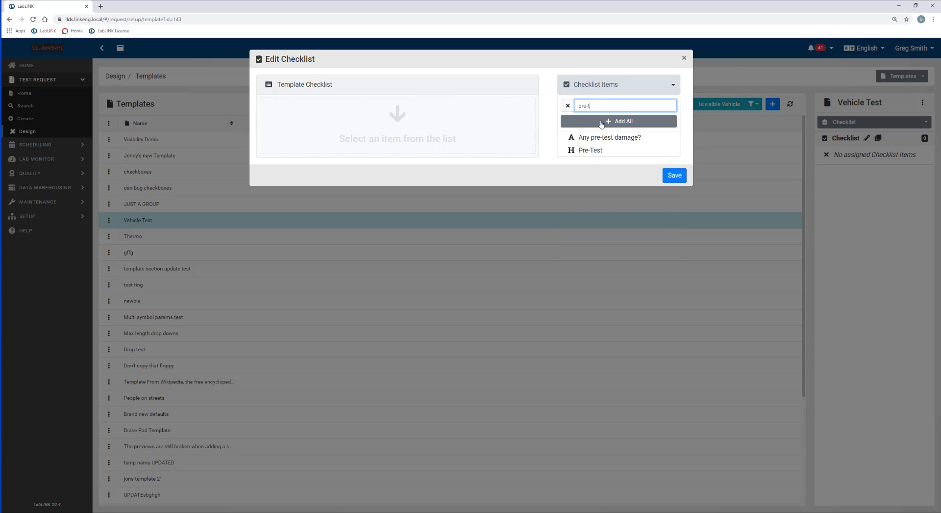
{"action": "left_click", "coordinate": [586, 150]}
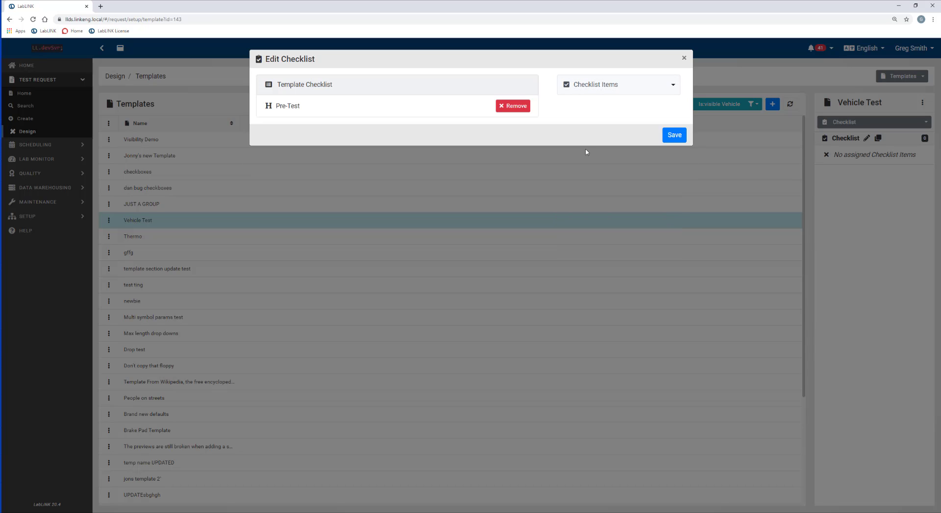
Add the During-Test and Post-Test headers after Pre-Test.
{"action": "left_click", "coordinate": [592, 92]}
{"action": "key", "text": "ctrl+a"}
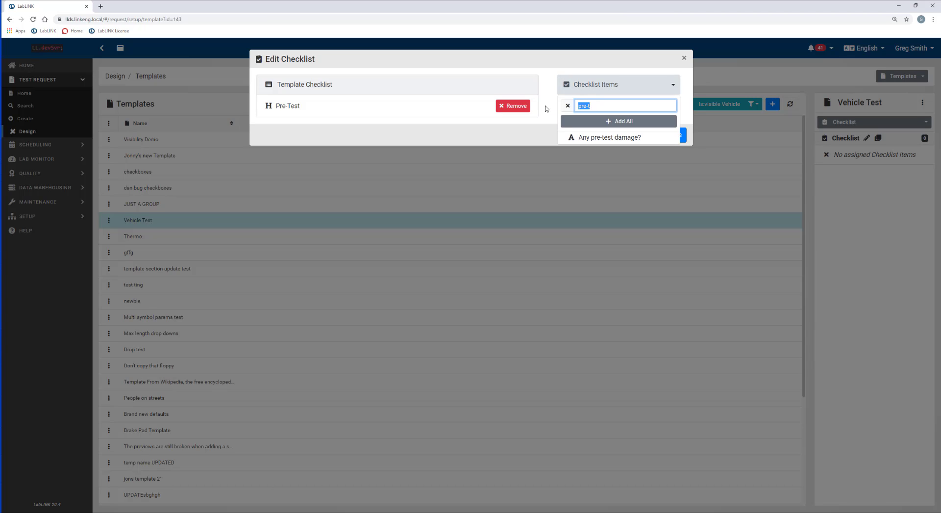
{"action": "left_click", "coordinate": [546, 108]}
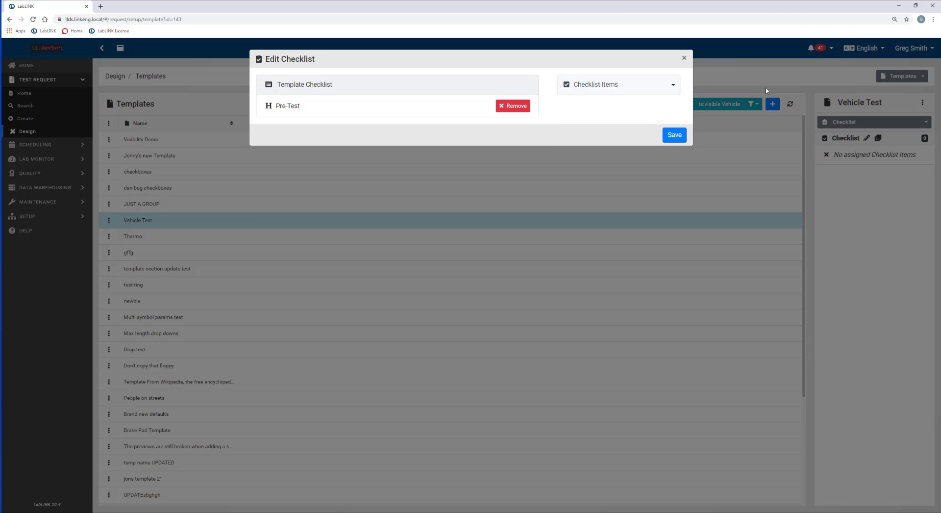
{"action": "left_click", "coordinate": [650, 85]}
{"action": "key", "text": "BackSpace"}
{"action": "type", "text": "d"}
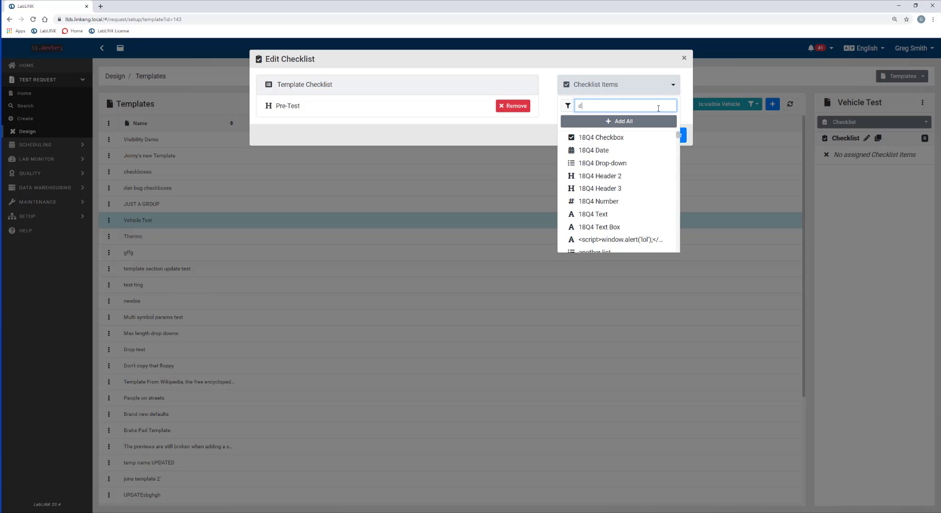
{"action": "type", "text": "uringt"}
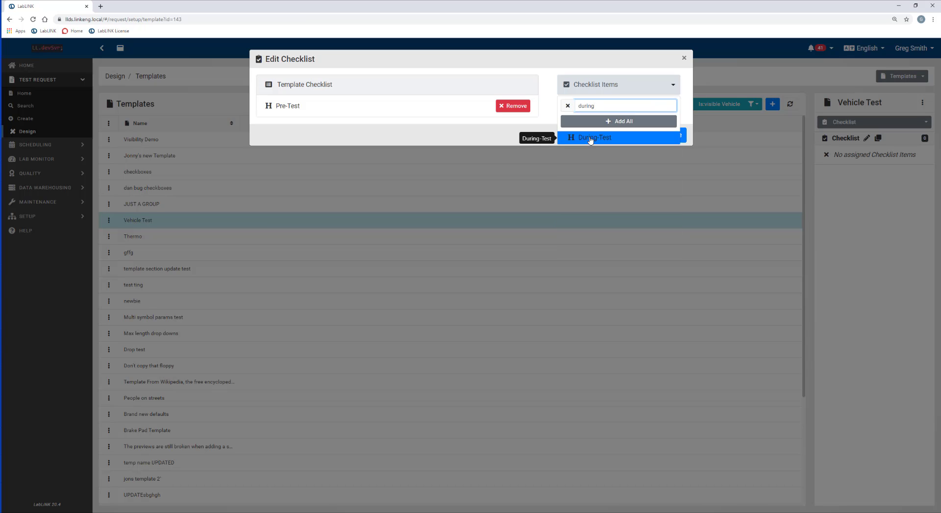
{"action": "left_click", "coordinate": [588, 138]}
{"action": "left_click", "coordinate": [668, 87]}
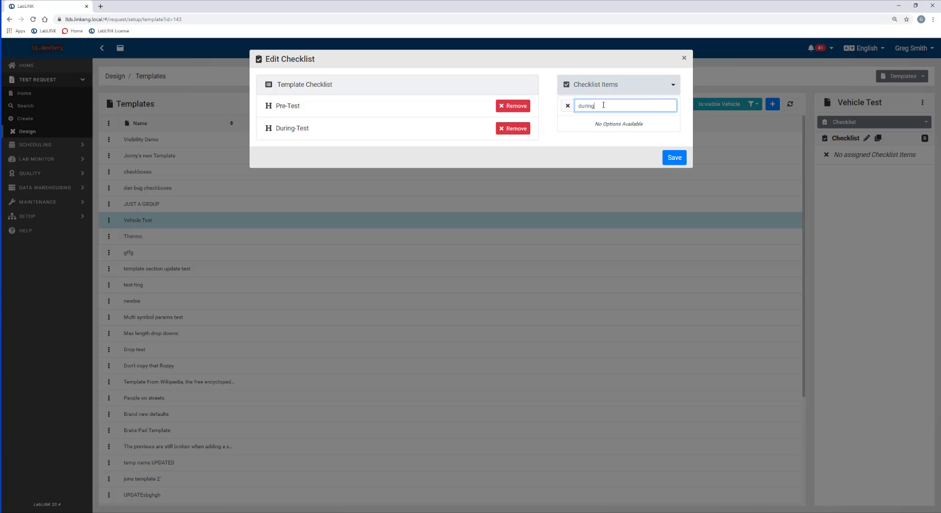
{"action": "key", "text": "BackSpace"}
{"action": "key", "text": "BackSpace"}
{"action": "key", "text": "BackSpace"}
{"action": "key", "text": "BackSpace"}
{"action": "key", "text": "BackSpace"}
{"action": "type", "text": "post"}
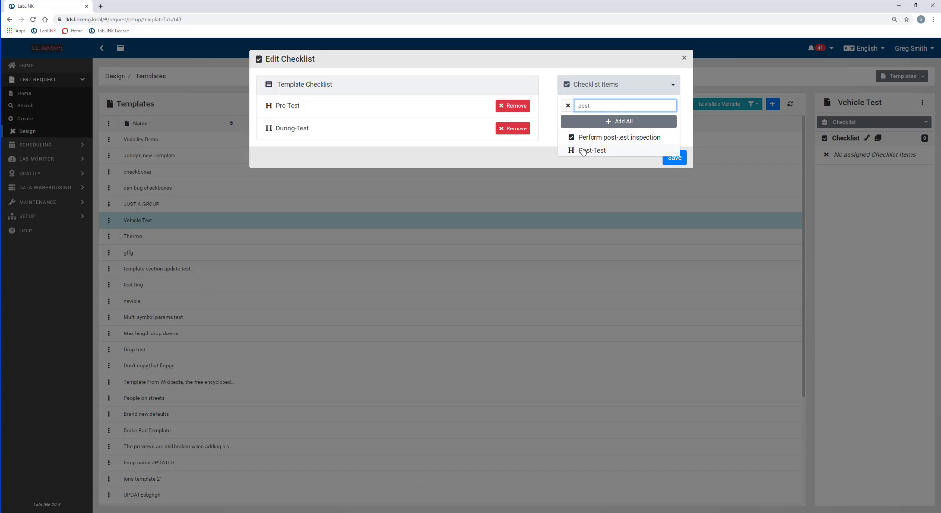
{"action": "left_click", "coordinate": [584, 152]}
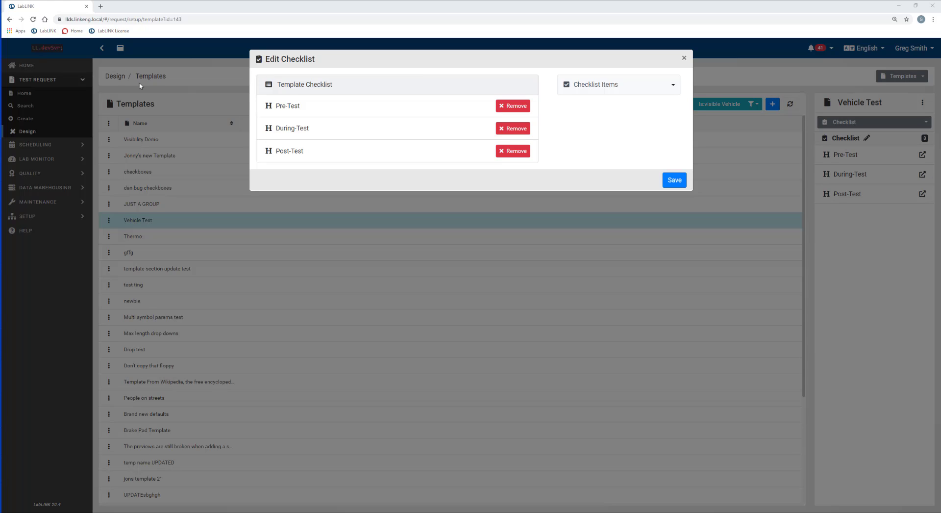
Add Purchase Parts and place it directly under Pre-Test.
{"action": "left_click", "coordinate": [667, 87]}
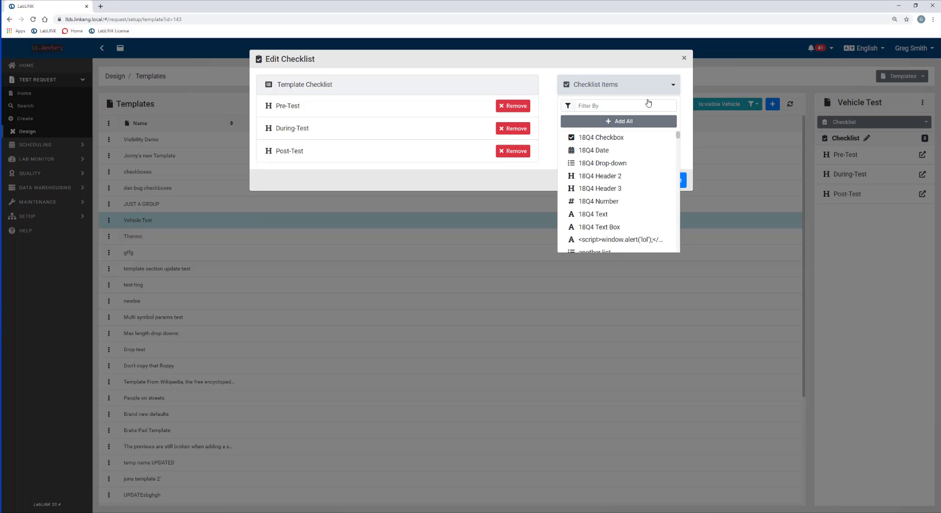
{"action": "left_click", "coordinate": [617, 106]}
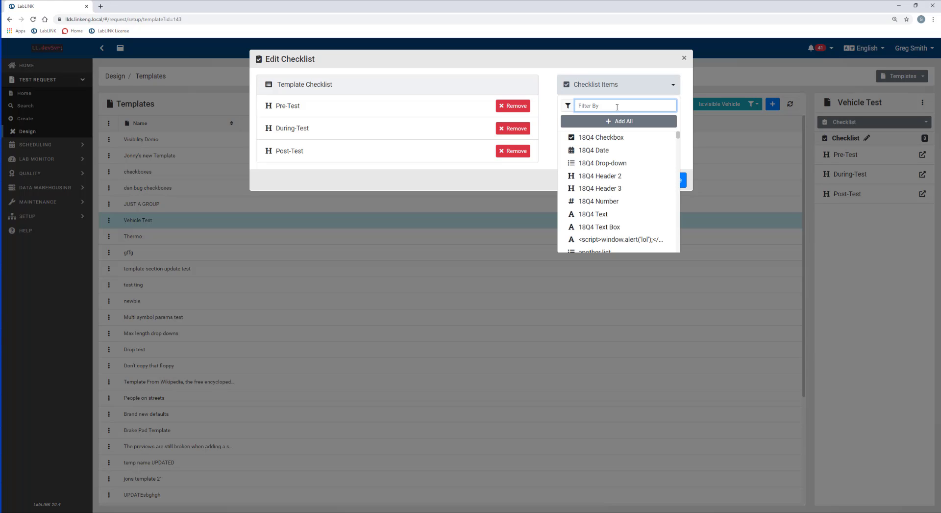
{"action": "type", "text": "pur"}
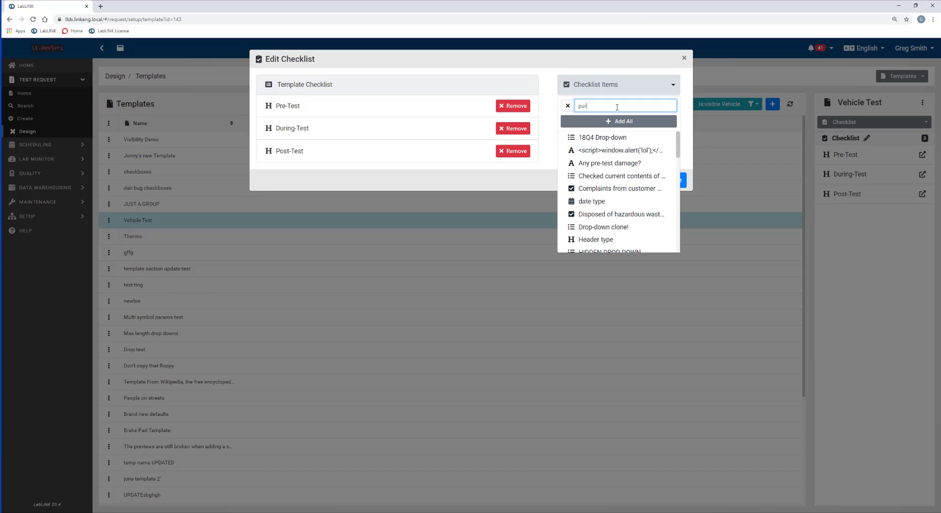
{"action": "type", "text": "chase p"}
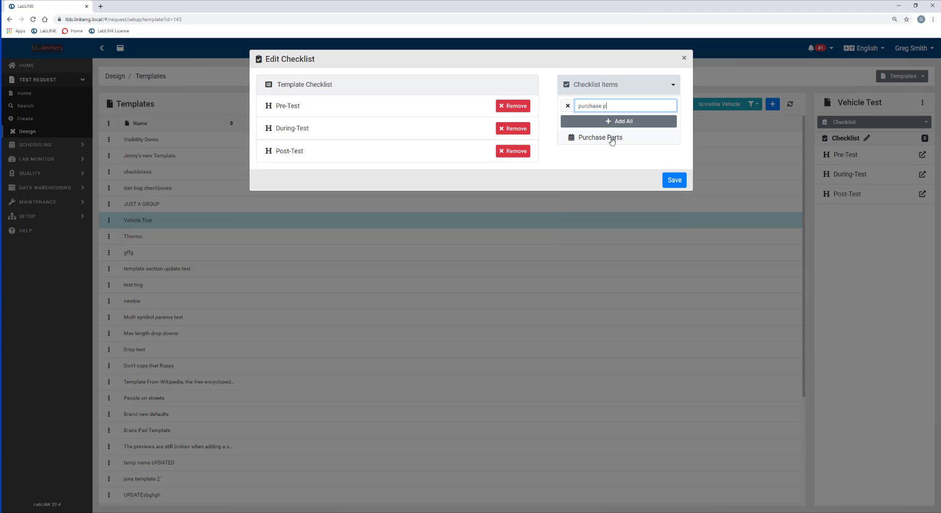
{"action": "left_click_drag", "start_coordinate": [611, 137], "coordinate": [473, 133]}
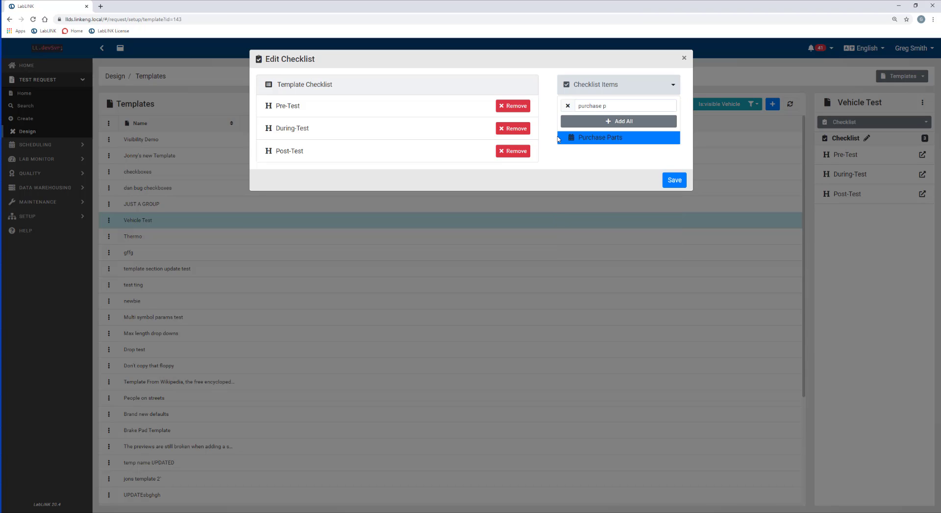
{"action": "left_click_drag", "start_coordinate": [323, 181], "coordinate": [322, 129]}
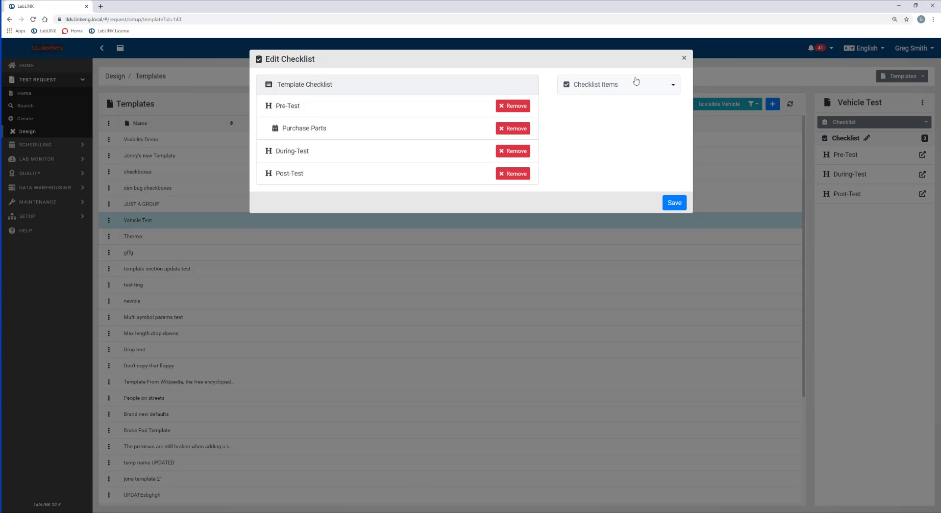
Add Receive Test Parts, Parts Inspected and Suitable for testing, ordered within the Pre-Test group.
{"action": "left_click", "coordinate": [659, 84]}
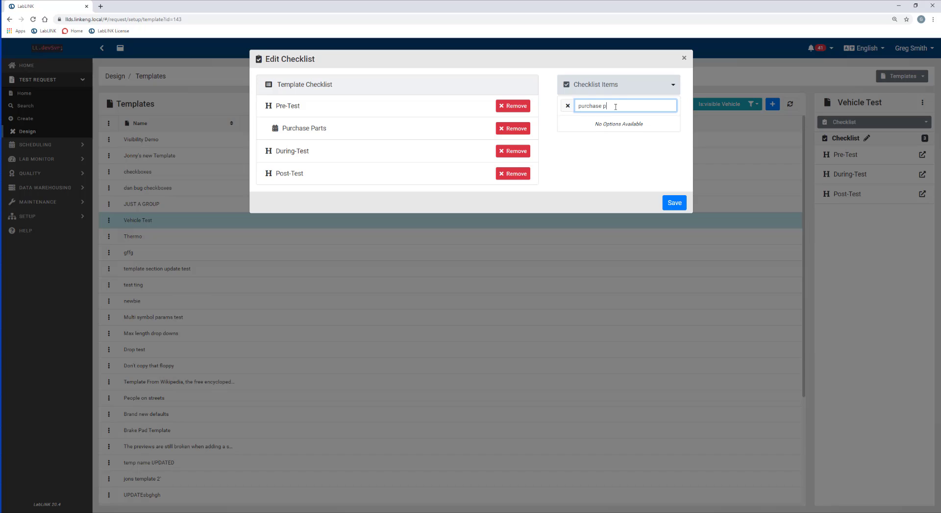
{"action": "key", "text": "BackSpace"}
{"action": "key", "text": "BackSpace"}
{"action": "key", "text": "BackSpace"}
{"action": "key", "text": "BackSpace"}
{"action": "key", "text": "BackSpace"}
{"action": "key", "text": "BackSpace"}
{"action": "key", "text": "BackSpace"}
{"action": "key", "text": "BackSpace"}
{"action": "type", "text": "receive tes"}
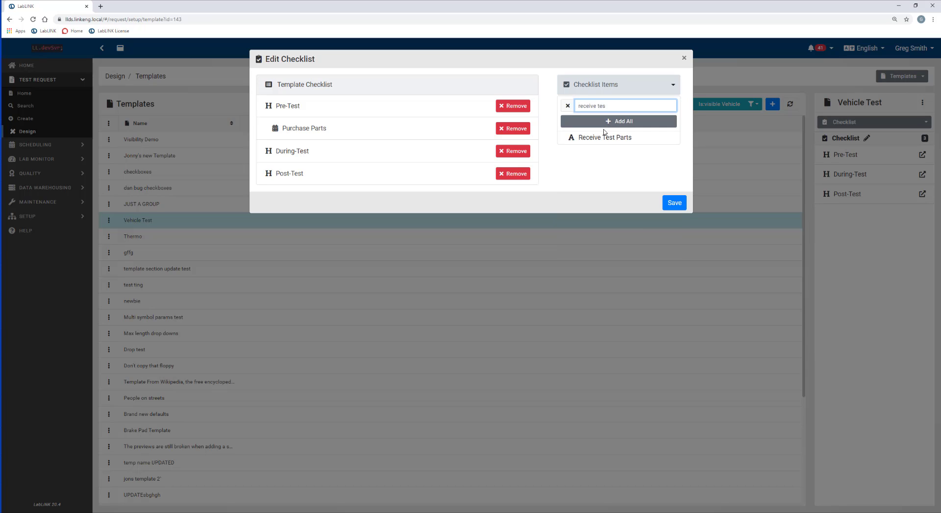
{"action": "left_click", "coordinate": [603, 138]}
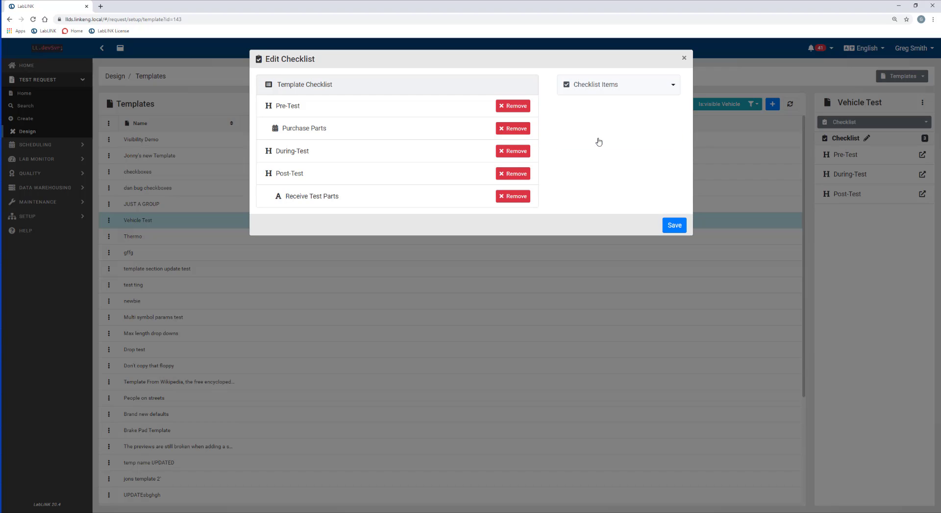
{"action": "left_click", "coordinate": [594, 90]}
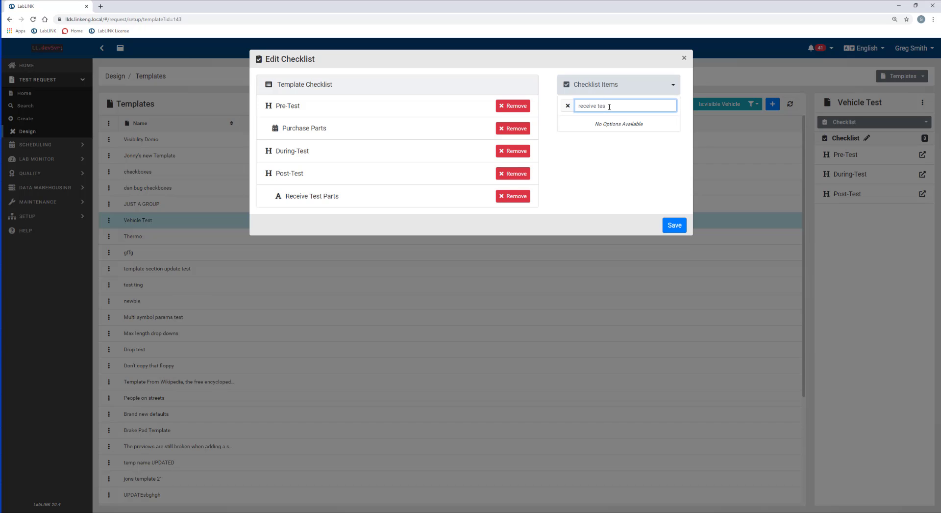
{"action": "key", "text": "BackSpace"}
{"action": "key", "text": "BackSpace"}
{"action": "key", "text": "BackSpace"}
{"action": "key", "text": "BackSpace"}
{"action": "key", "text": "BackSpace"}
{"action": "key", "text": "BackSpace"}
{"action": "key", "text": "BackSpace"}
{"action": "key", "text": "BackSpace"}
{"action": "key", "text": "BackSpace"}
{"action": "key", "text": "BackSpace"}
{"action": "key", "text": "BackSpace"}
{"action": "type", "text": "parts insp"}
{"action": "left_click", "coordinate": [603, 139]}
{"action": "left_click_drag", "start_coordinate": [304, 196], "coordinate": [294, 152]}
{"action": "left_click_drag", "start_coordinate": [303, 255], "coordinate": [303, 177]}
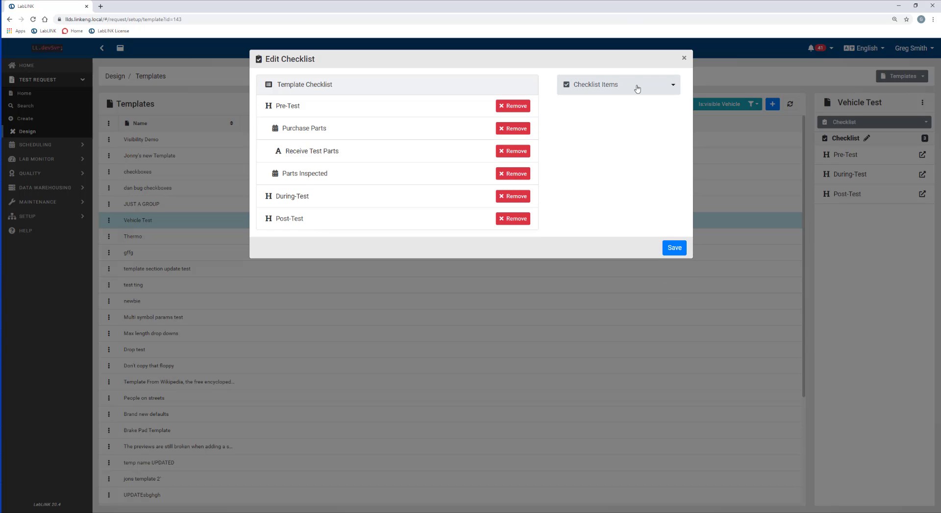
{"action": "left_click", "coordinate": [639, 88]}
{"action": "key", "text": "BackSpace"}
{"action": "key", "text": "BackSpace"}
{"action": "key", "text": "BackSpace"}
{"action": "key", "text": "BackSpace"}
{"action": "key", "text": "BackSpace"}
{"action": "key", "text": "BackSpace"}
{"action": "key", "text": "BackSpace"}
{"action": "key", "text": "BackSpace"}
{"action": "key", "text": "BackSpace"}
{"action": "key", "text": "BackSpace"}
{"action": "key", "text": "BackSpace"}
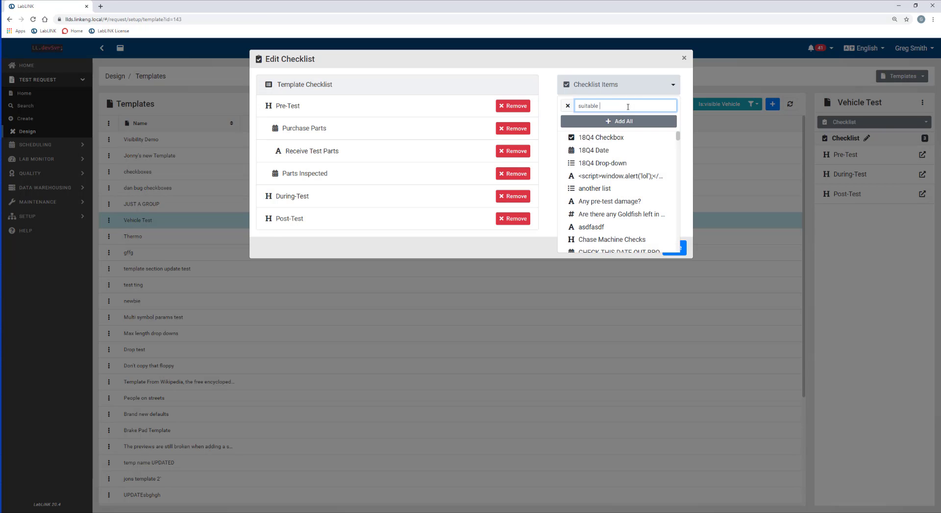
{"action": "left_click", "coordinate": [620, 176]}
{"action": "left_click_drag", "start_coordinate": [313, 240], "coordinate": [323, 198]}
Add Start Machine and Monitor Test under During-Test, moving Post-Test below them.
{"action": "left_click", "coordinate": [657, 90]}
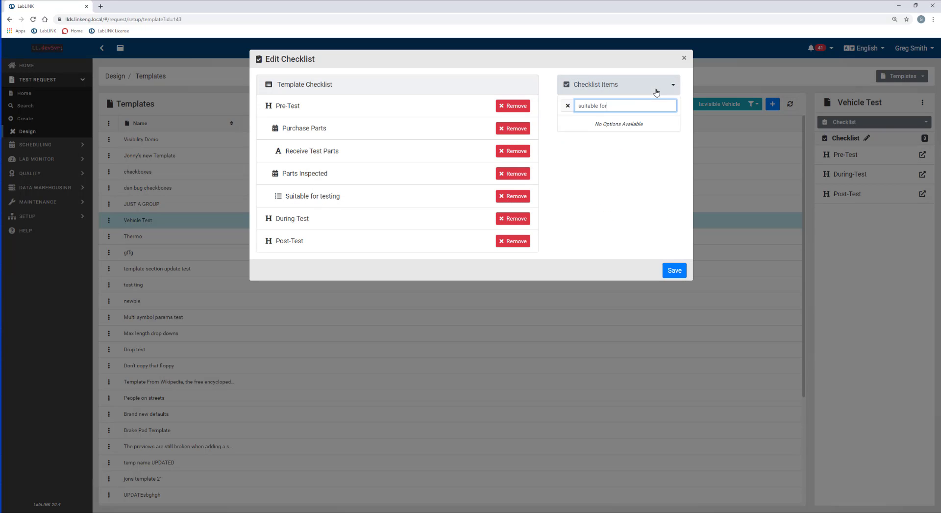
{"action": "type", "text": "start machine"}
{"action": "left_click", "coordinate": [595, 137]}
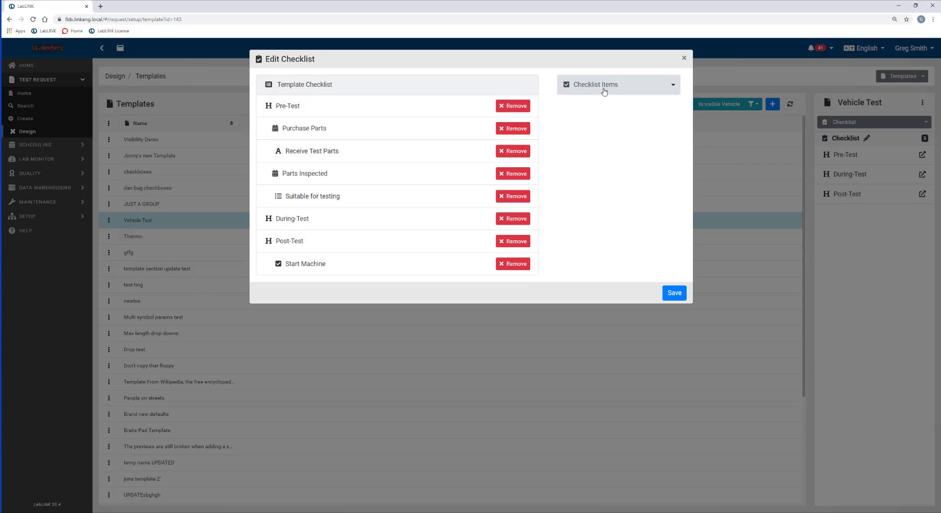
{"action": "left_click", "coordinate": [604, 86]}
{"action": "type", "text": "monitor"}
{"action": "left_click", "coordinate": [594, 136]}
{"action": "left_click_drag", "start_coordinate": [289, 240], "coordinate": [294, 286]}
Add Remove Test Parts from Machine, Perform post-test inspection and Process Test Report under Post-Test.
{"action": "left_click", "coordinate": [593, 90]}
{"action": "type", "text": "remove test"}
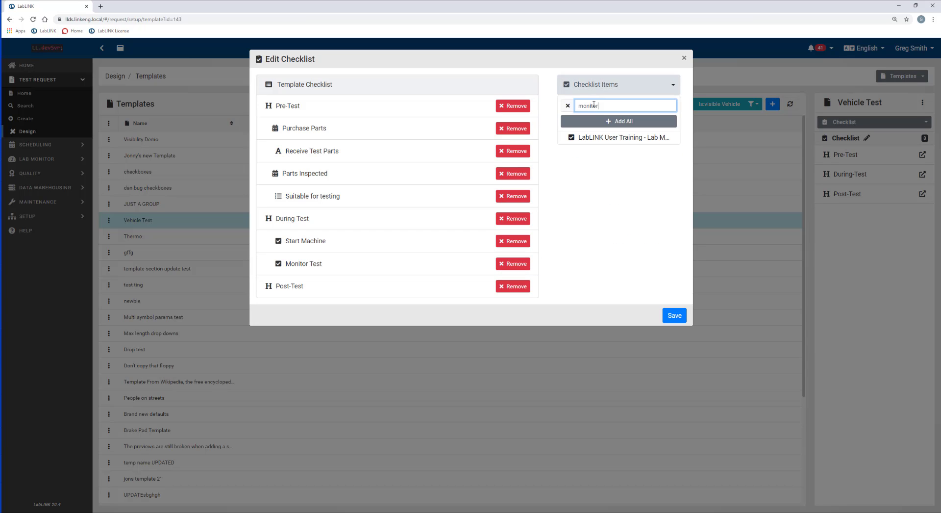
{"action": "left_click", "coordinate": [607, 121]}
{"action": "key", "text": "ctrl+a"}
{"action": "type", "text": "perform"}
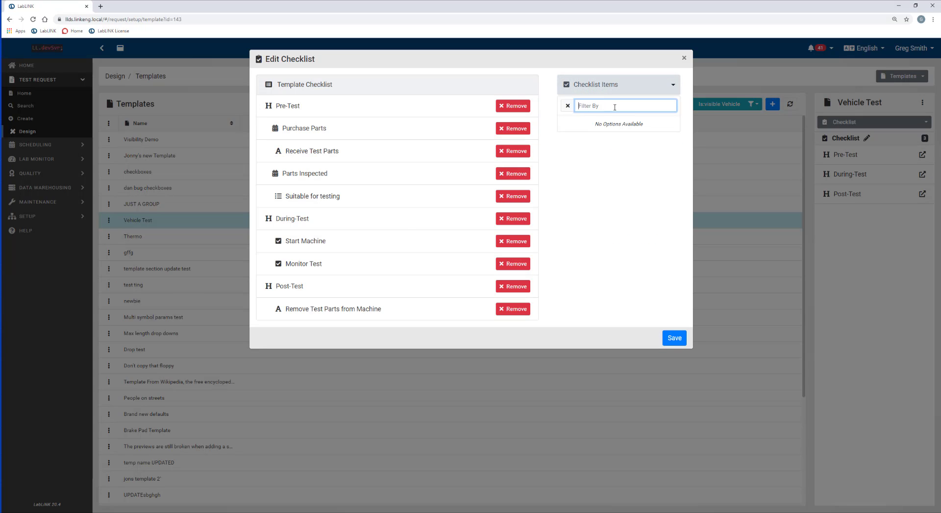
{"action": "left_click", "coordinate": [607, 136]}
{"action": "key", "text": "ctrl+a"}
{"action": "key", "text": "BackSpace"}
{"action": "left_click", "coordinate": [610, 139]}
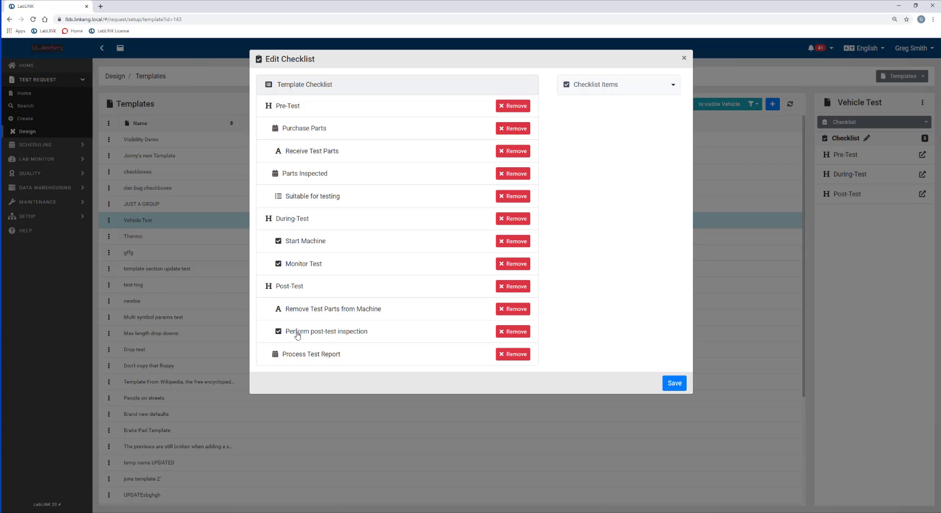
{"action": "left_click_drag", "start_coordinate": [289, 353], "coordinate": [305, 378]}
Save the checklist, then reselect Vehicle Test to confirm its 12 items.
{"action": "left_click", "coordinate": [673, 385]}
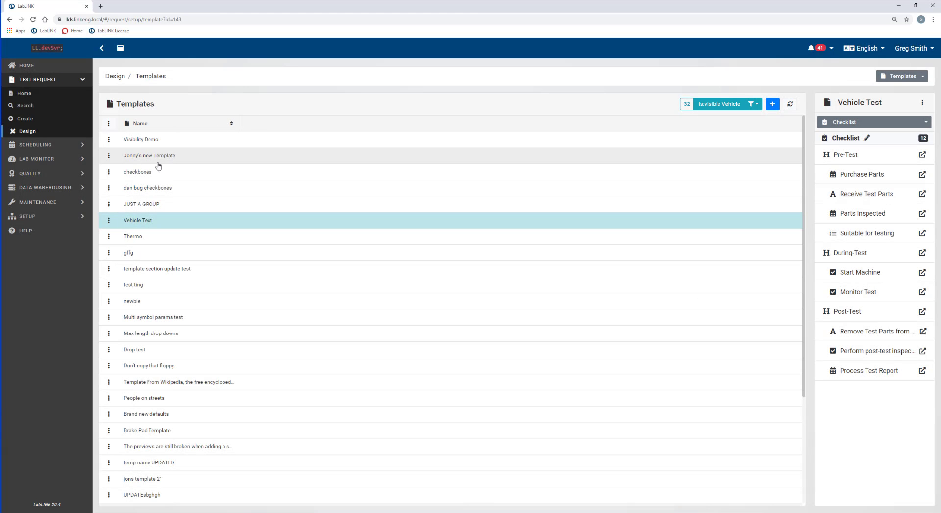
{"action": "left_click", "coordinate": [172, 189]}
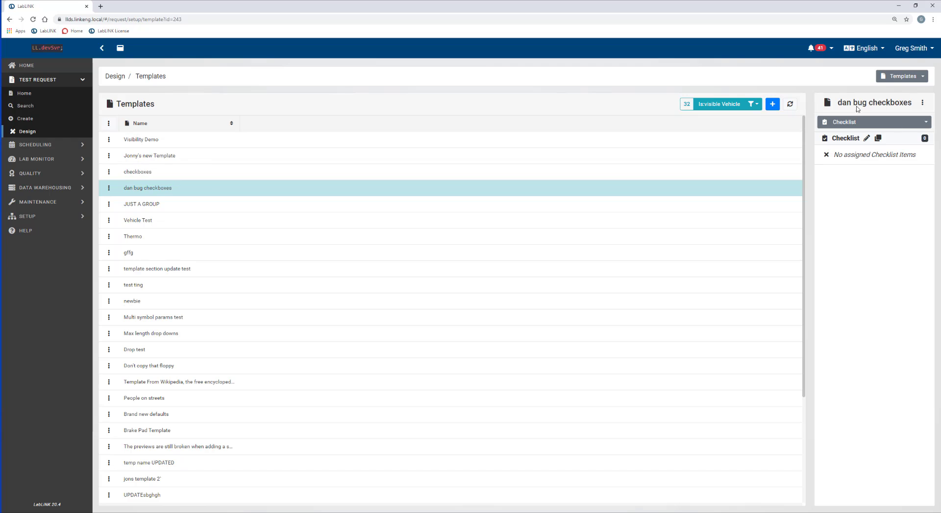
{"action": "left_click", "coordinate": [162, 220]}
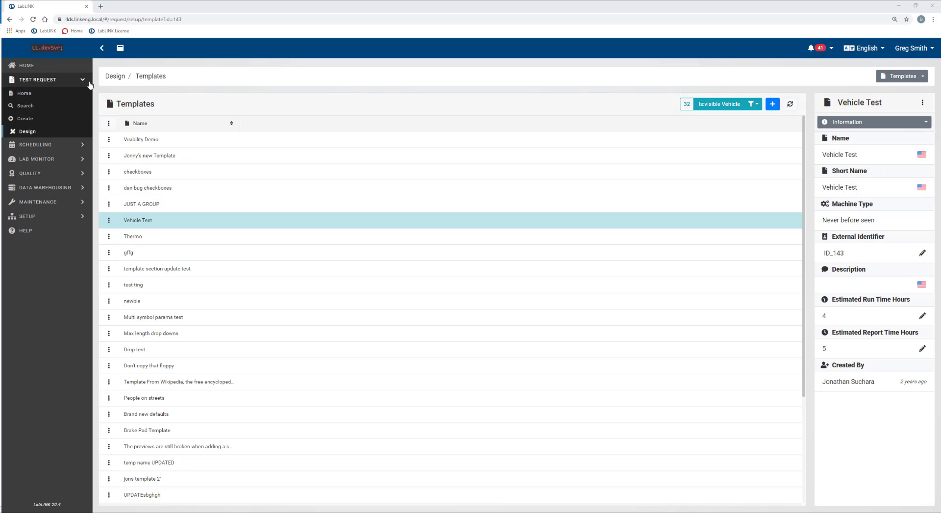
Filter procedures by 'vehic' and open V-RESPONSE TIME MEAS ON AIR BRK SYS's options menu.
{"action": "left_click", "coordinate": [896, 78]}
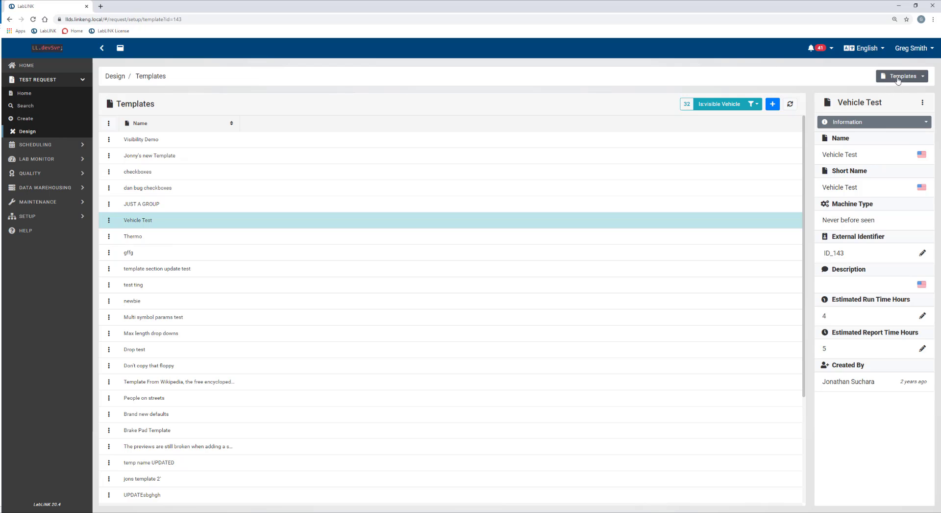
{"action": "left_click", "coordinate": [898, 92]}
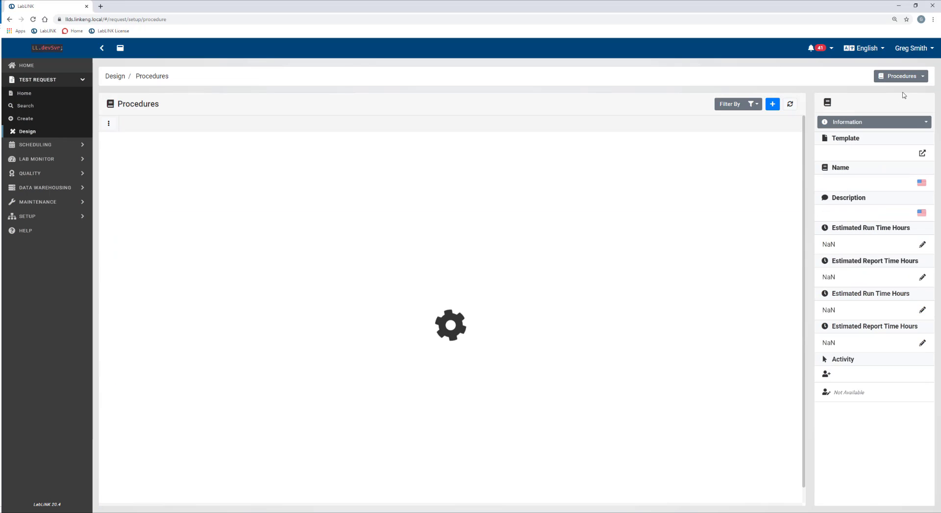
{"action": "left_click", "coordinate": [756, 113]}
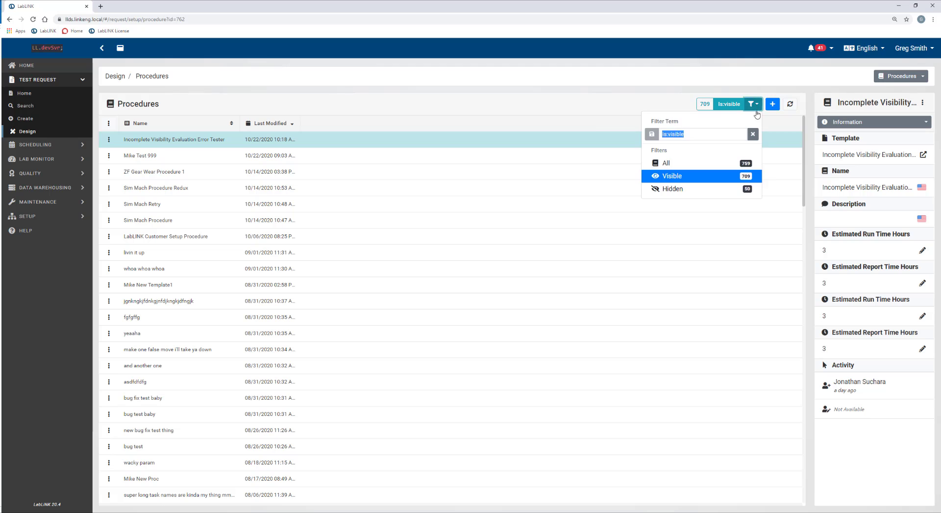
{"action": "left_click", "coordinate": [701, 135]}
{"action": "type", "text": "vehicle test"}
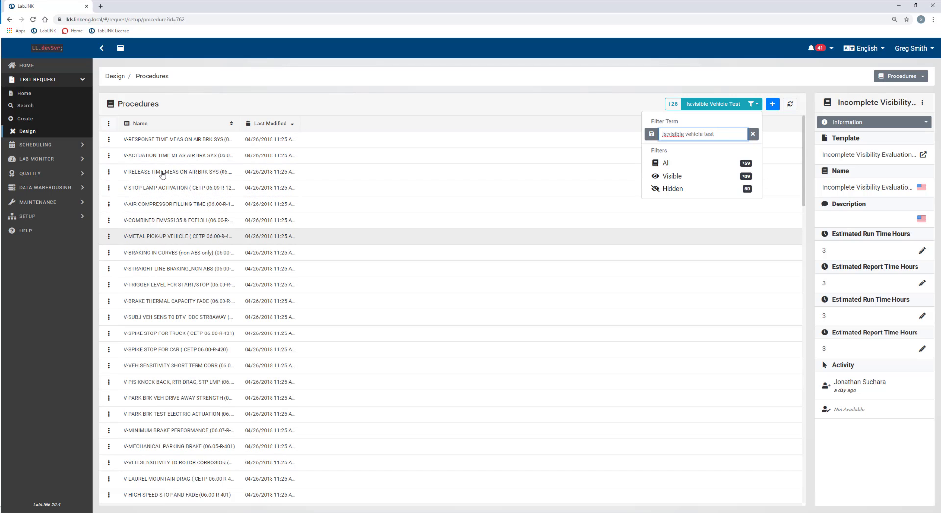
{"action": "left_click", "coordinate": [158, 142]}
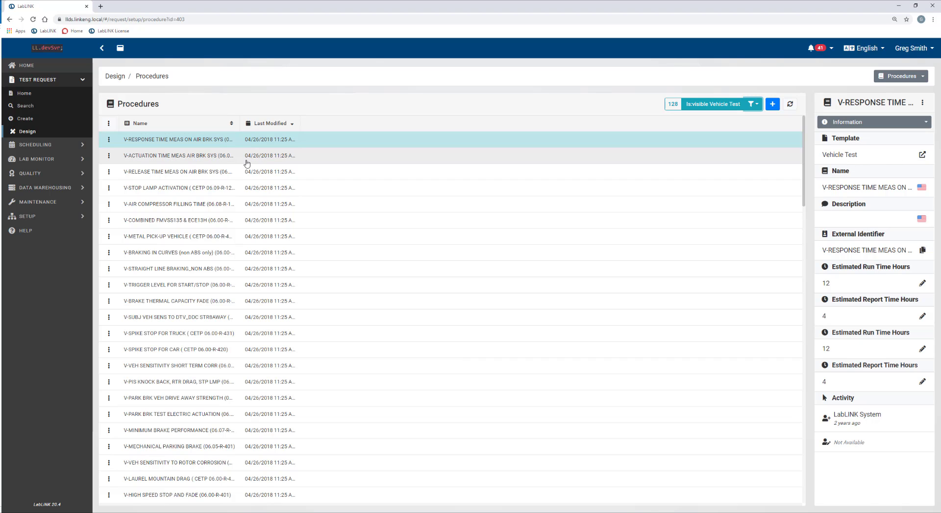
{"action": "left_click", "coordinate": [109, 142]}
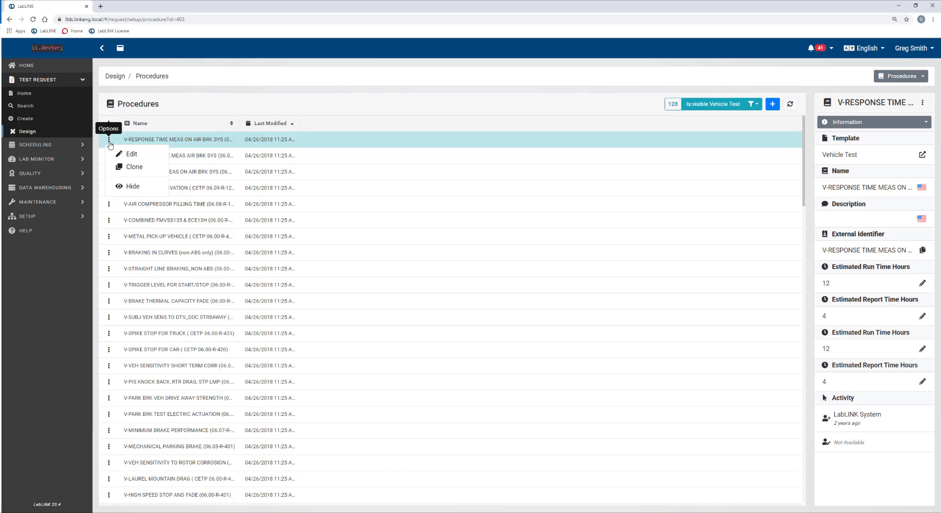
Enable Use Checklist on V-RESPONSE TIME MEAS ON AIR BRK SYS, save, and widen the Name column.
{"action": "left_click", "coordinate": [120, 155]}
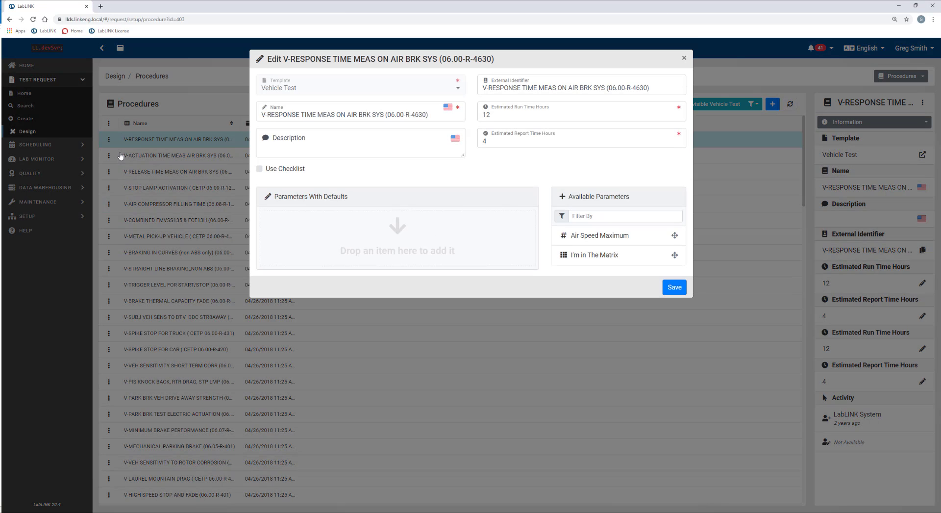
{"action": "left_click", "coordinate": [260, 169]}
{"action": "left_click", "coordinate": [674, 287]}
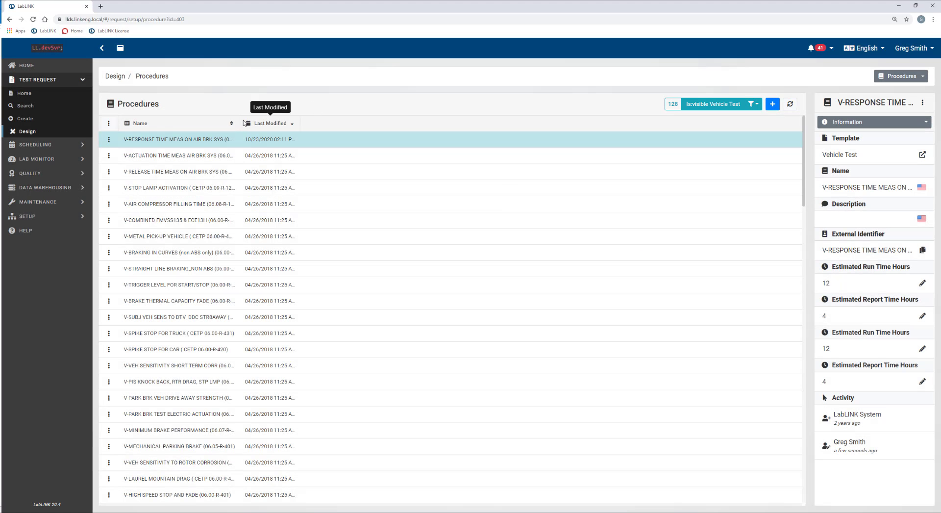
{"action": "left_click_drag", "start_coordinate": [239, 123], "coordinate": [325, 124]}
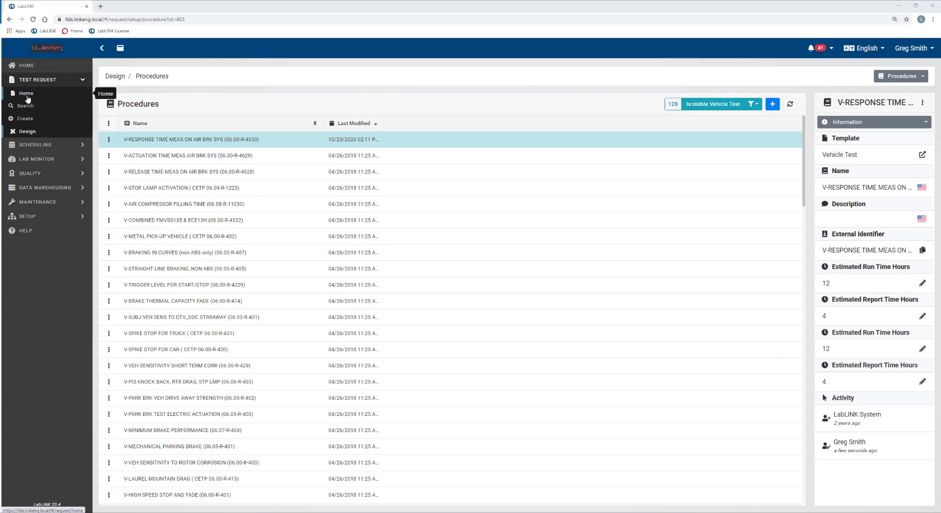
Start a new test request based on the V-RESPONSE procedure.
{"action": "left_click", "coordinate": [28, 120]}
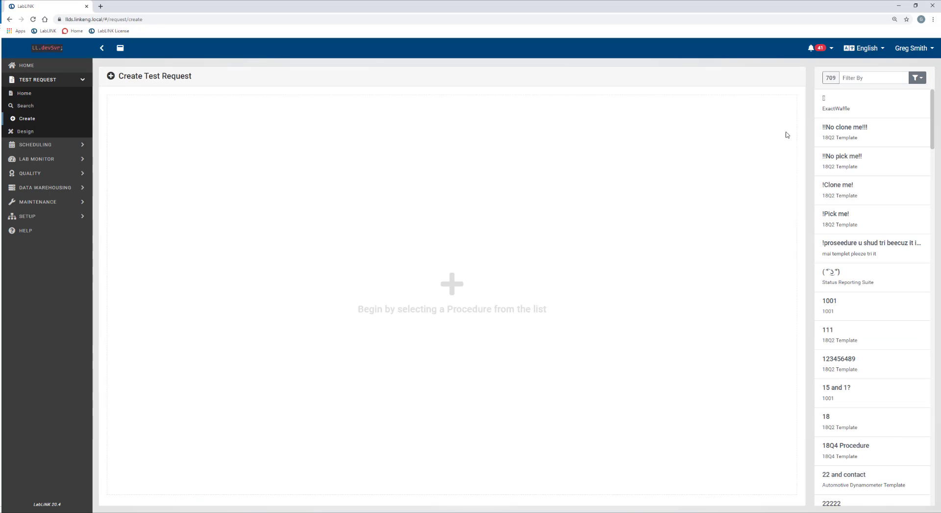
{"action": "left_click", "coordinate": [868, 79]}
{"action": "type", "text": "v-response"}
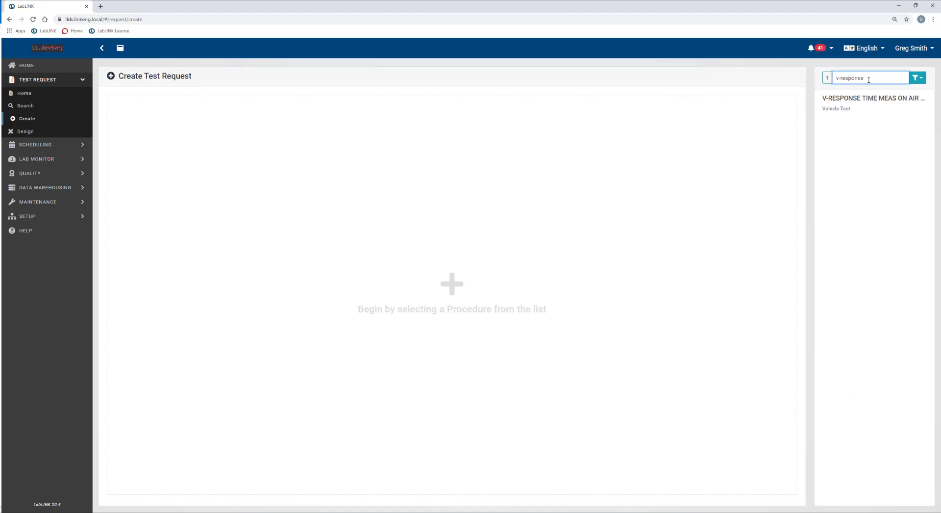
{"action": "left_click", "coordinate": [846, 105]}
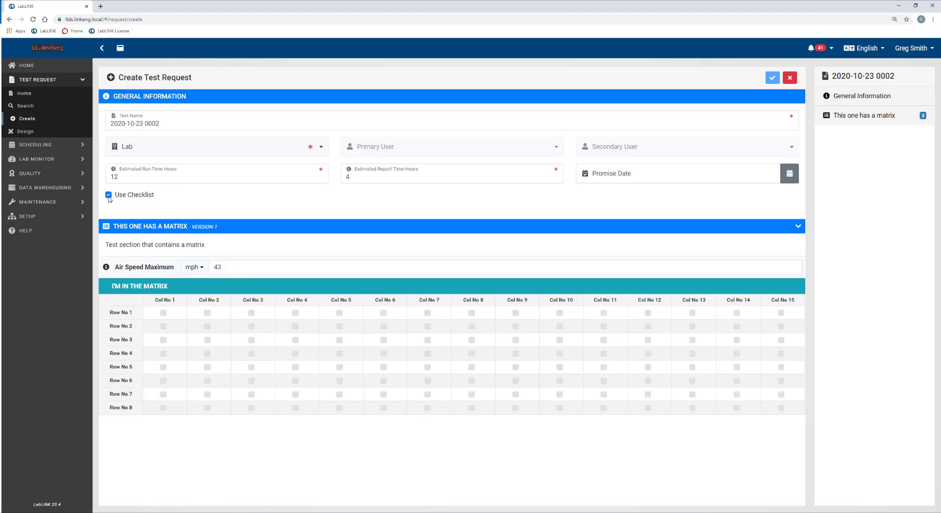
Set the lab to Plymouth, Michigan, choose a primary user, and set promise date 10/29/2020.
{"action": "left_click", "coordinate": [157, 153]}
{"action": "type", "text": "plymouth"}
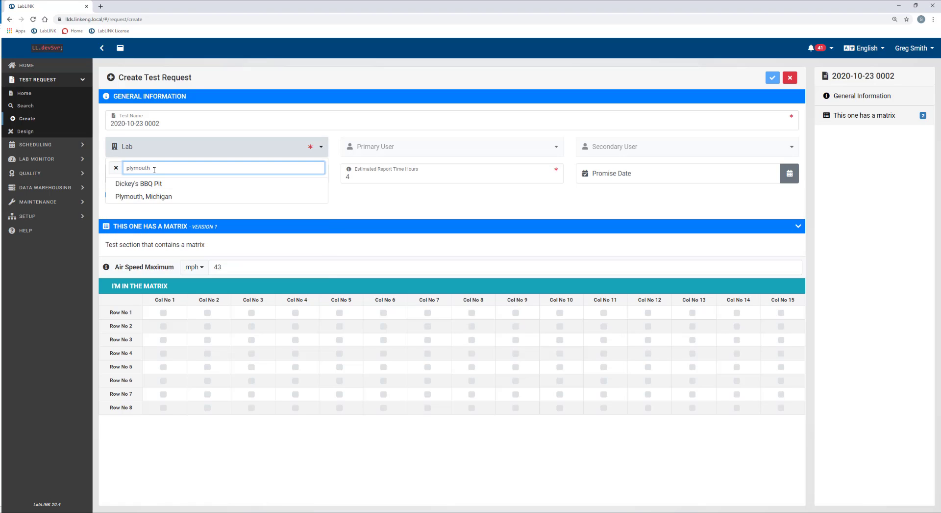
{"action": "left_click", "coordinate": [138, 197]}
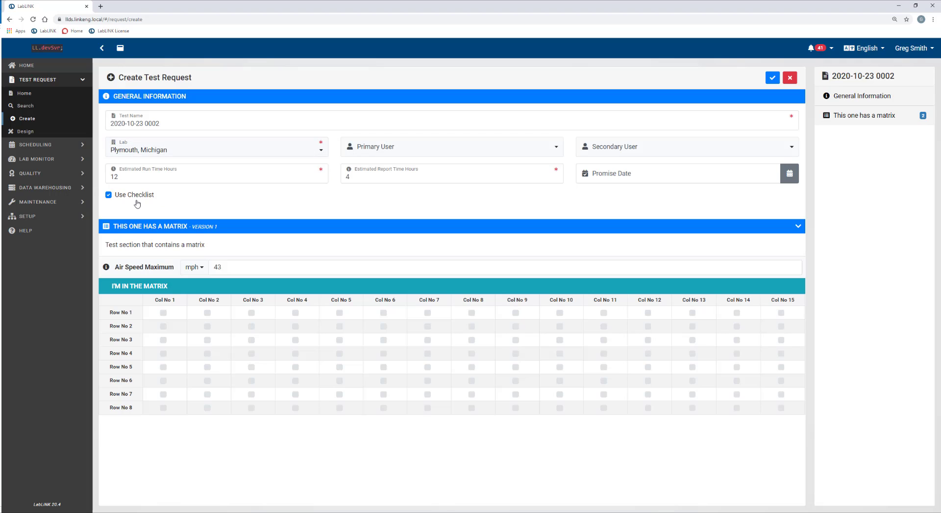
{"action": "left_click", "coordinate": [401, 155]}
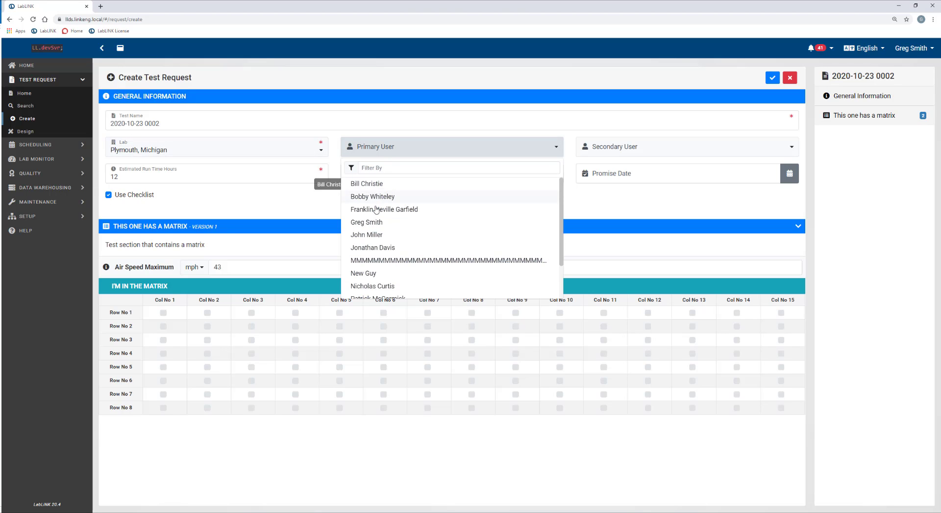
{"action": "left_click", "coordinate": [371, 223]}
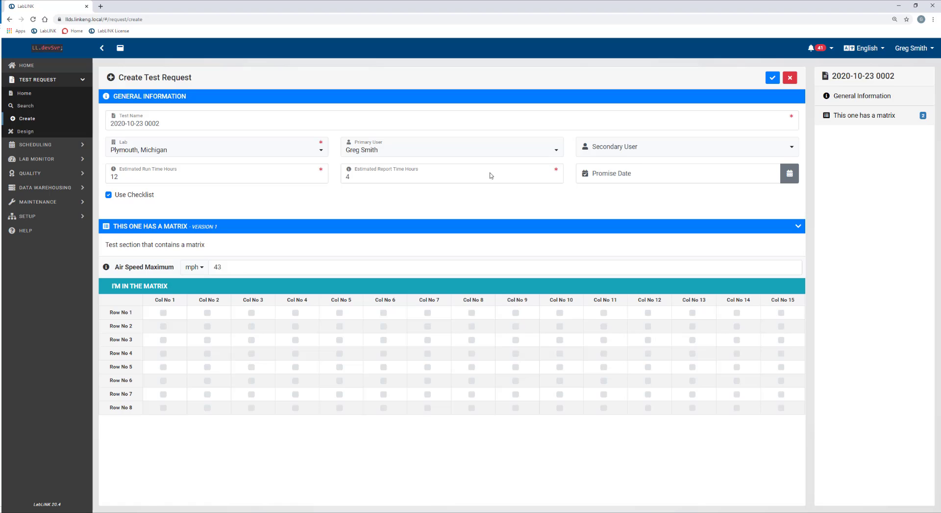
{"action": "left_click", "coordinate": [620, 181]}
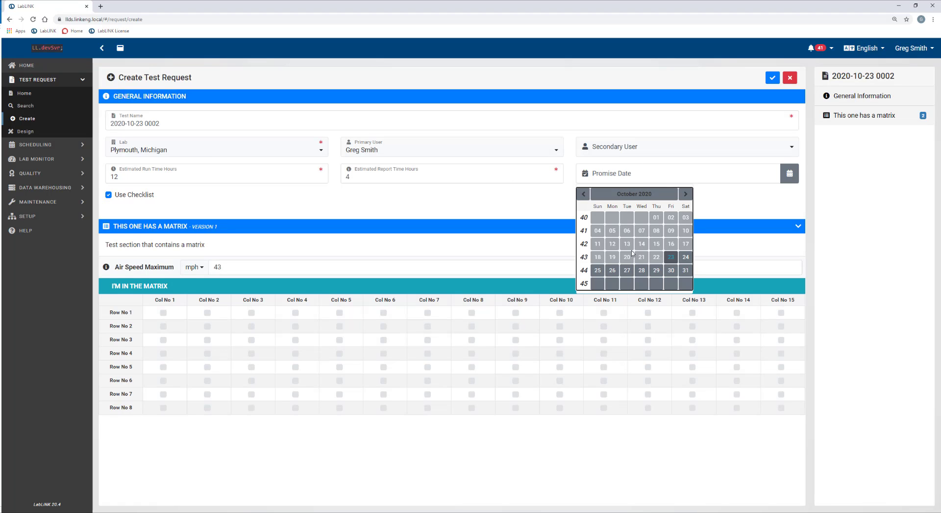
{"action": "left_click", "coordinate": [657, 269]}
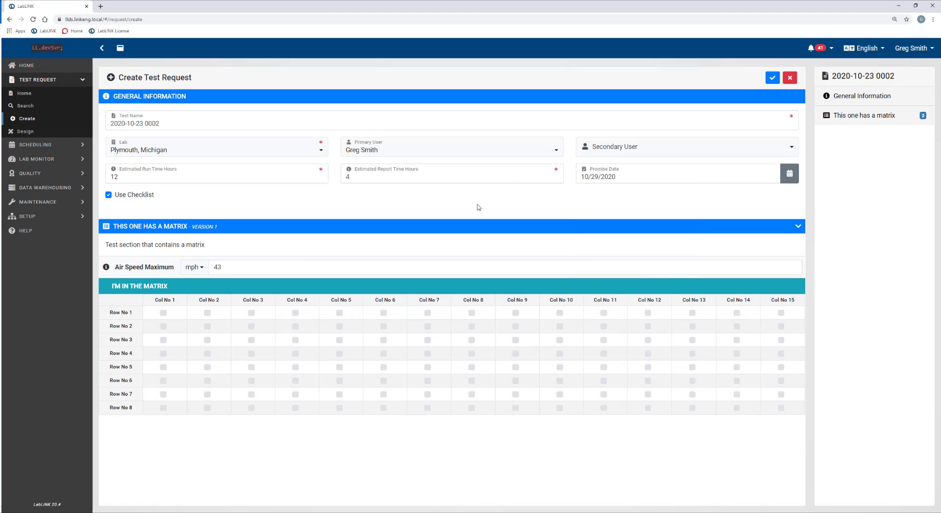
{"action": "left_click", "coordinate": [772, 78]}
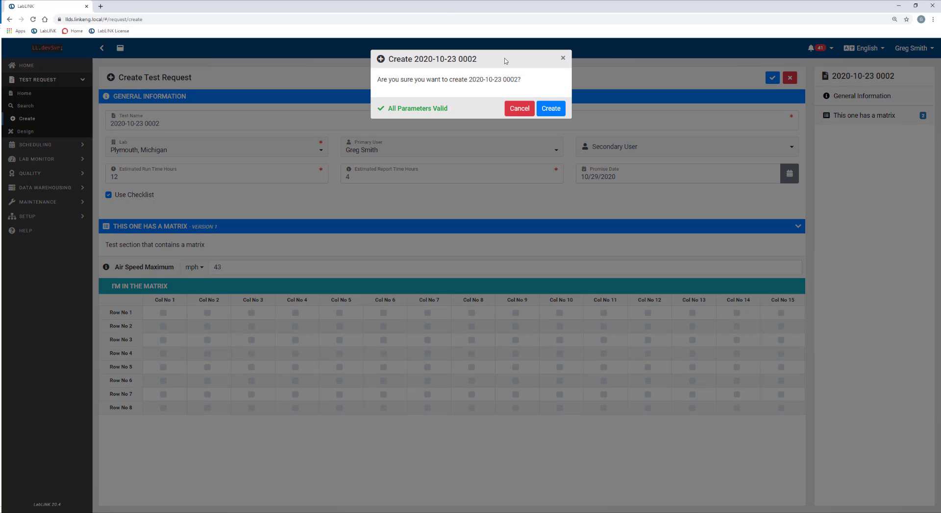
{"action": "left_click", "coordinate": [550, 108]}
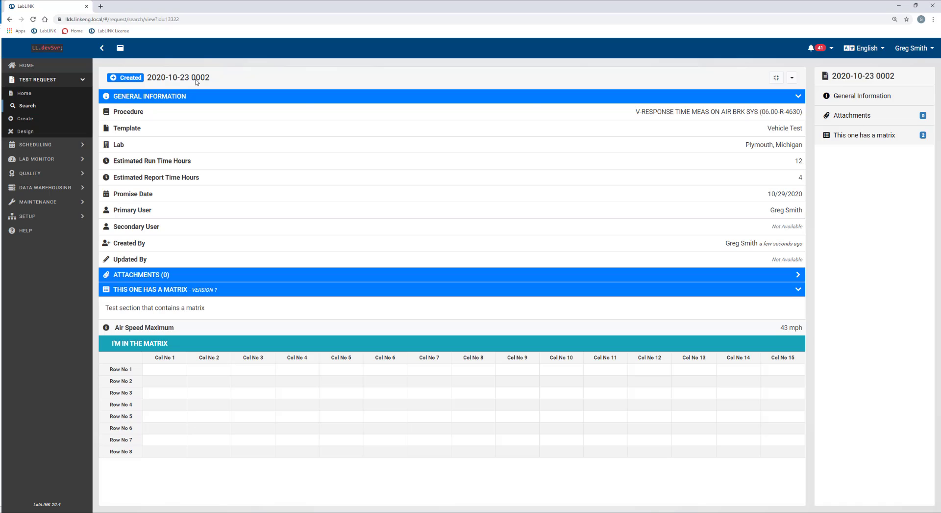
{"action": "left_click", "coordinate": [793, 80]}
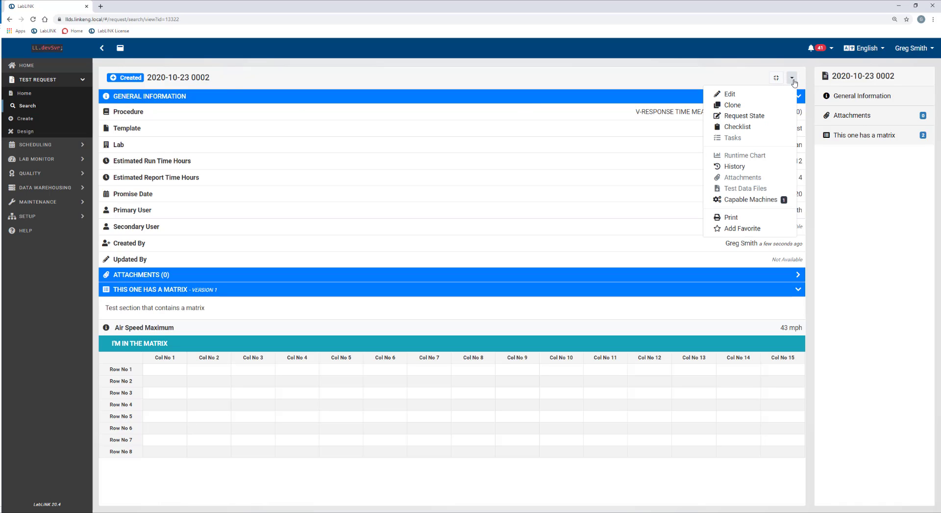
{"action": "left_click", "coordinate": [745, 127]}
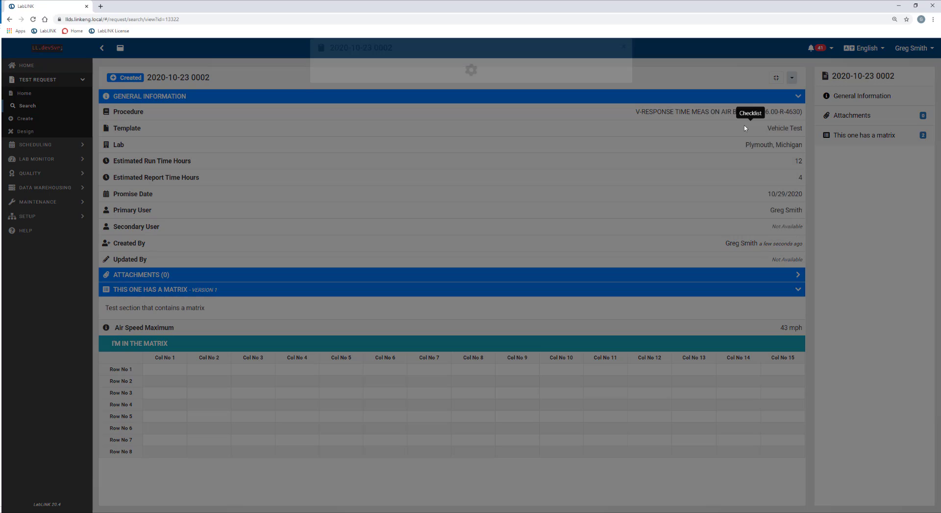
Expand the Pre-Test, During-Test and Post-Test sections; set Purchase Parts to 10/26/2020 and mark it done.
{"action": "left_click", "coordinate": [402, 90]}
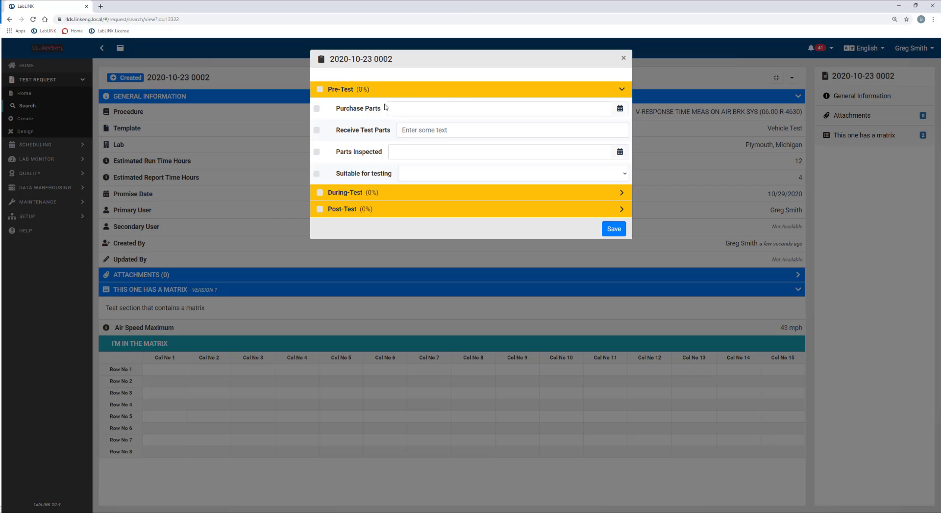
{"action": "left_click", "coordinate": [395, 196]}
{"action": "left_click", "coordinate": [366, 243]}
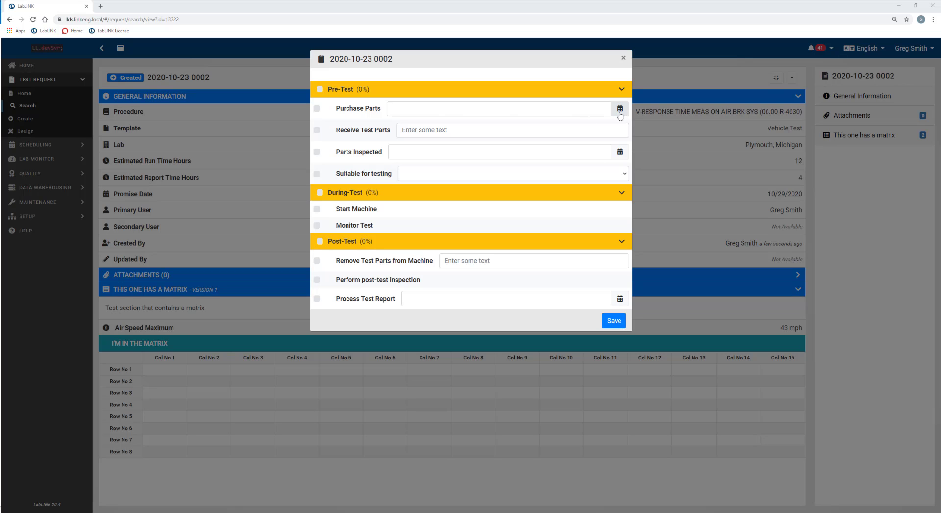
{"action": "left_click", "coordinate": [420, 113]}
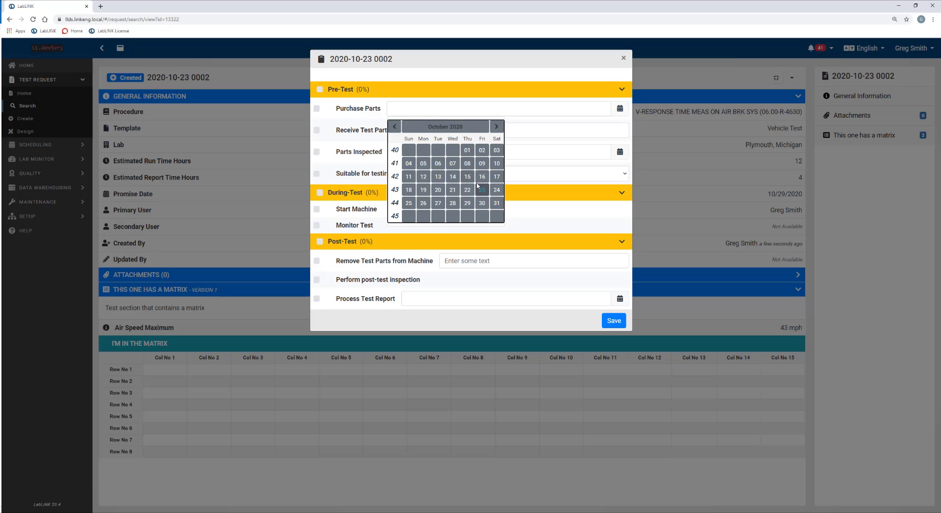
{"action": "left_click", "coordinate": [423, 205]}
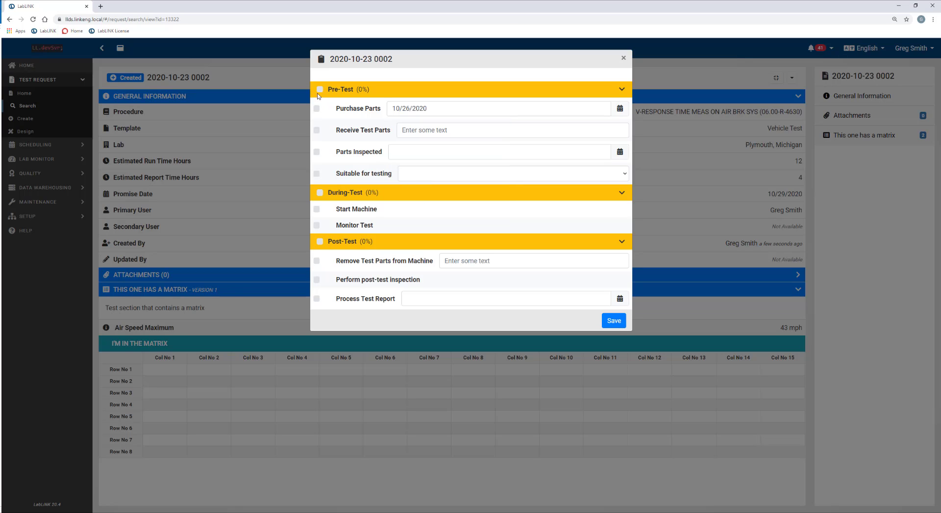
{"action": "left_click", "coordinate": [317, 108]}
Enter the parts receiver's name under Receive Test Parts and mark it done.
{"action": "left_click", "coordinate": [461, 131]}
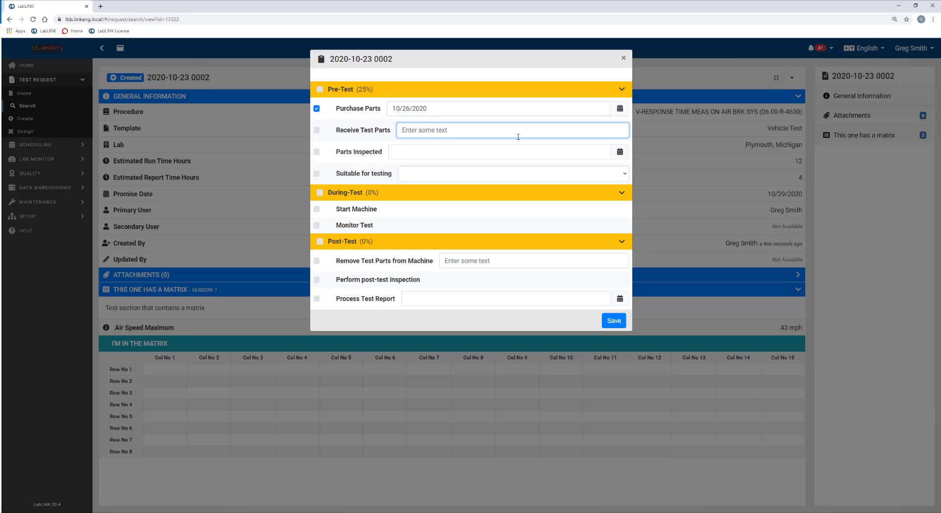
{"action": "left_click", "coordinate": [316, 130]}
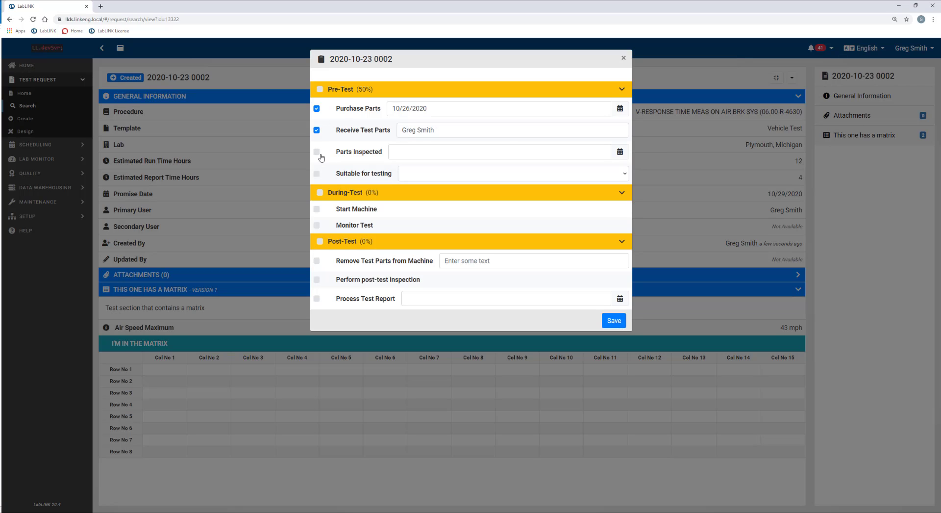
Mark Parts Inspected done with date 10/28/2020 and answer Yes for Suitable for testing.
{"action": "left_click", "coordinate": [317, 152]}
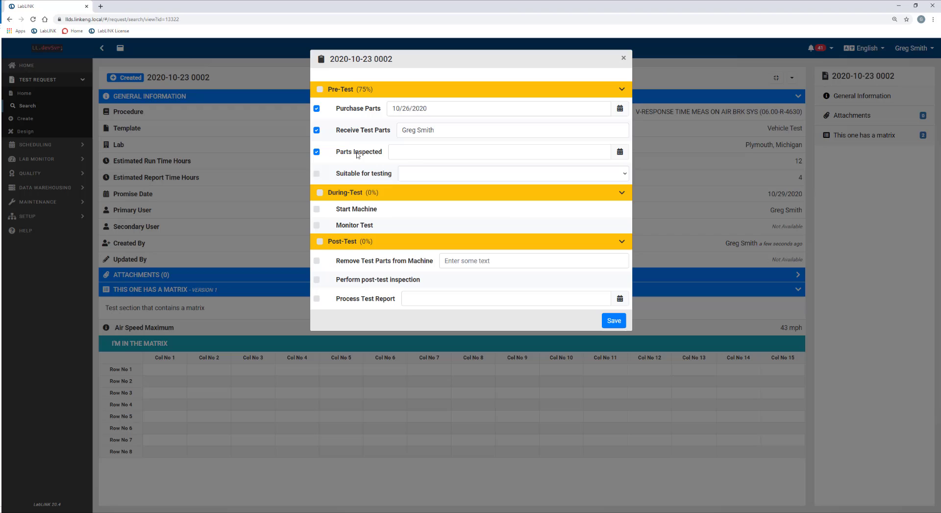
{"action": "left_click", "coordinate": [435, 153]}
{"action": "left_click", "coordinate": [453, 246]}
{"action": "left_click", "coordinate": [465, 177]}
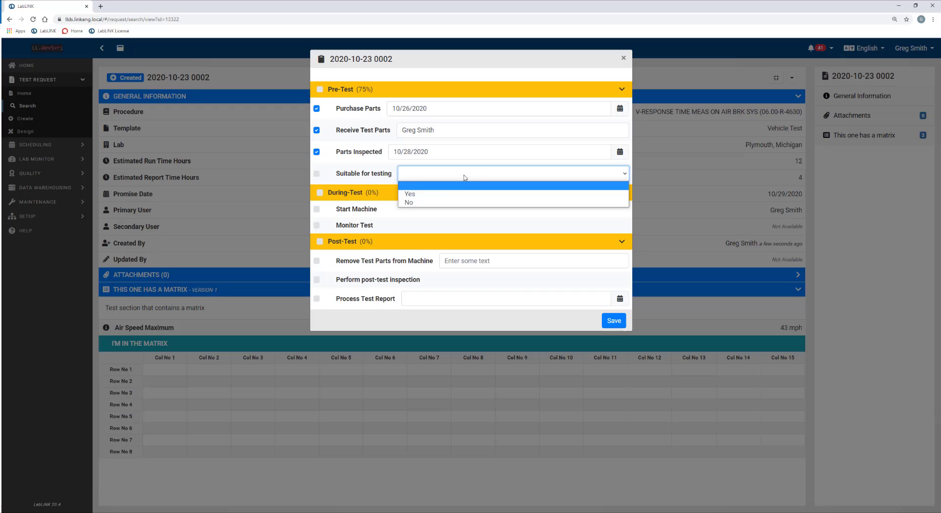
{"action": "left_click", "coordinate": [437, 195]}
Mark Suitable for testing done, then toggle the Post-Test and During-Test sections.
{"action": "left_click", "coordinate": [317, 174]}
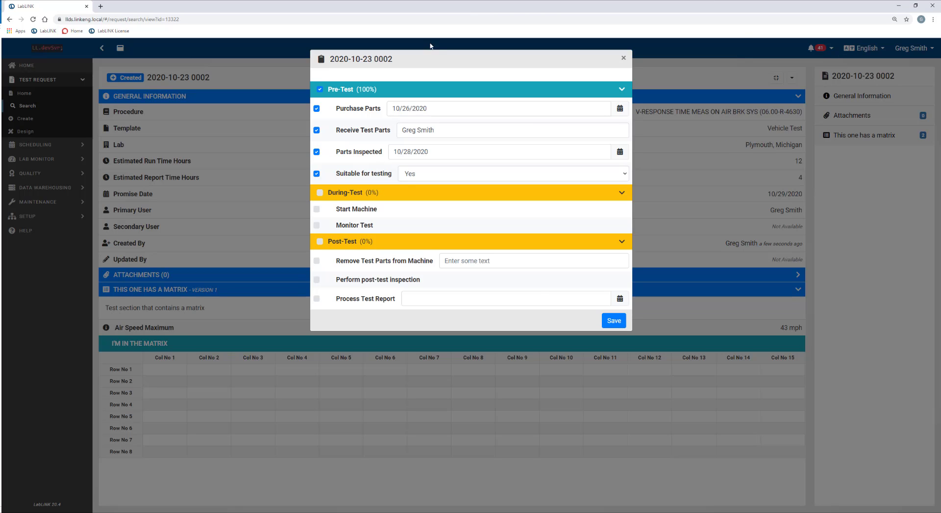
{"action": "left_click", "coordinate": [415, 245]}
{"action": "left_click", "coordinate": [415, 245]}
{"action": "left_click", "coordinate": [406, 191]}
{"action": "left_click", "coordinate": [405, 191]}
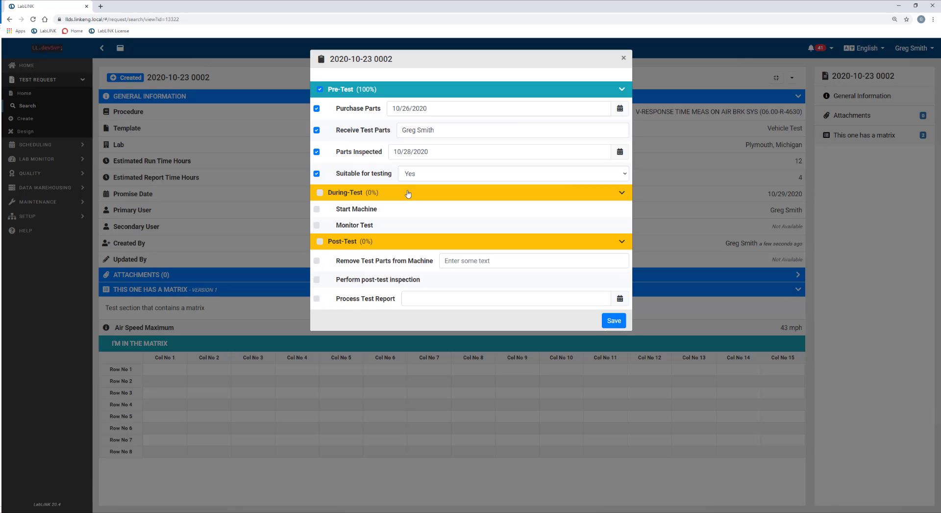